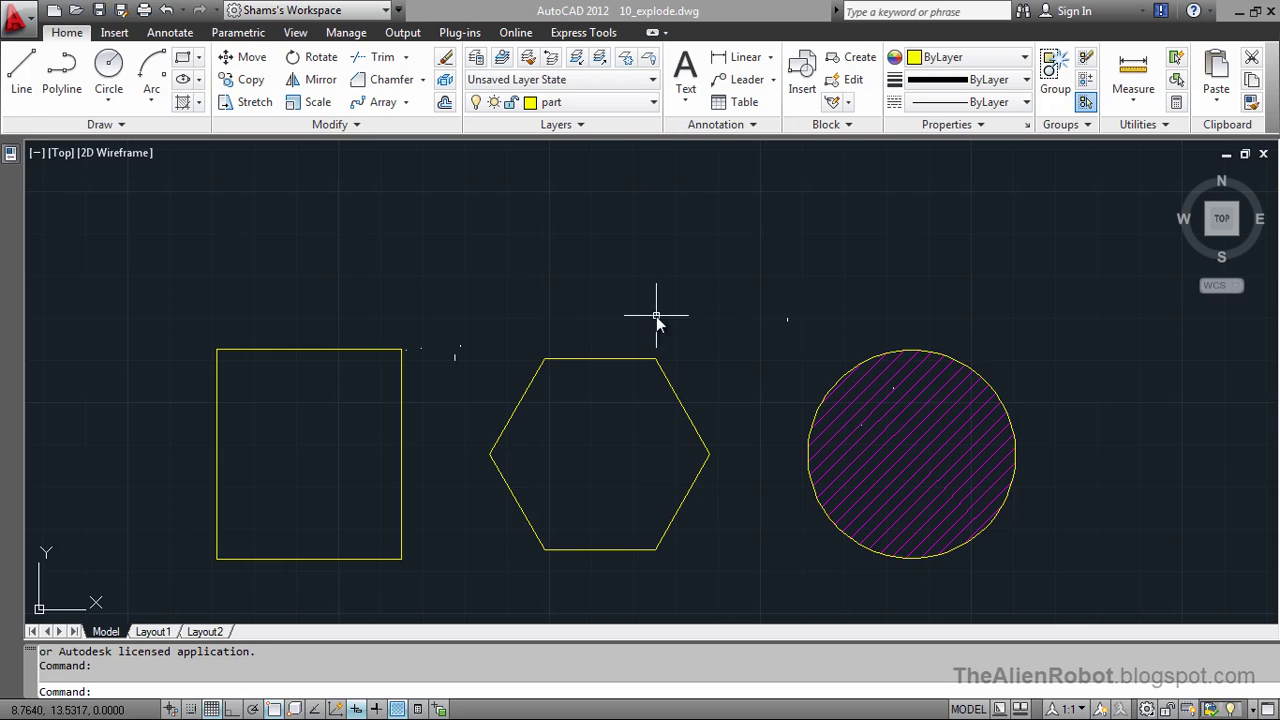
Step: Inspect the object type and properties of the rectangle beside the hexagon, then clear the selection
left_click(349, 349)
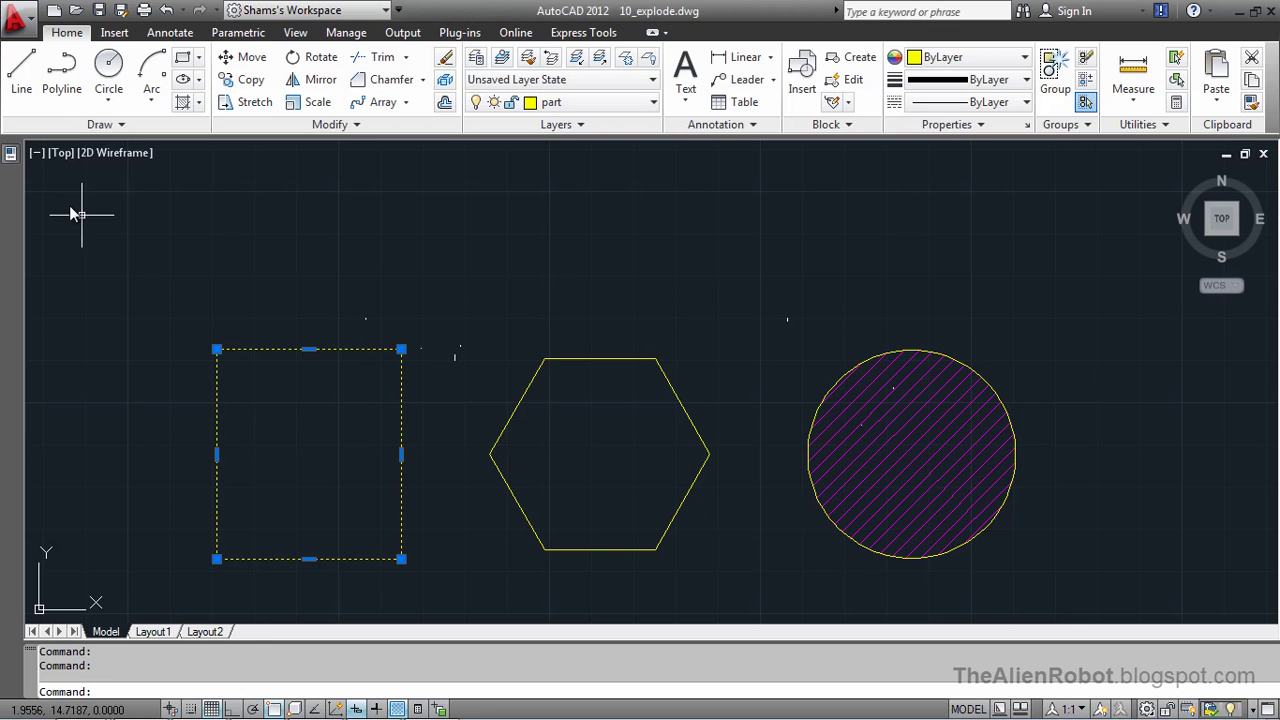
mouse_move(20, 158)
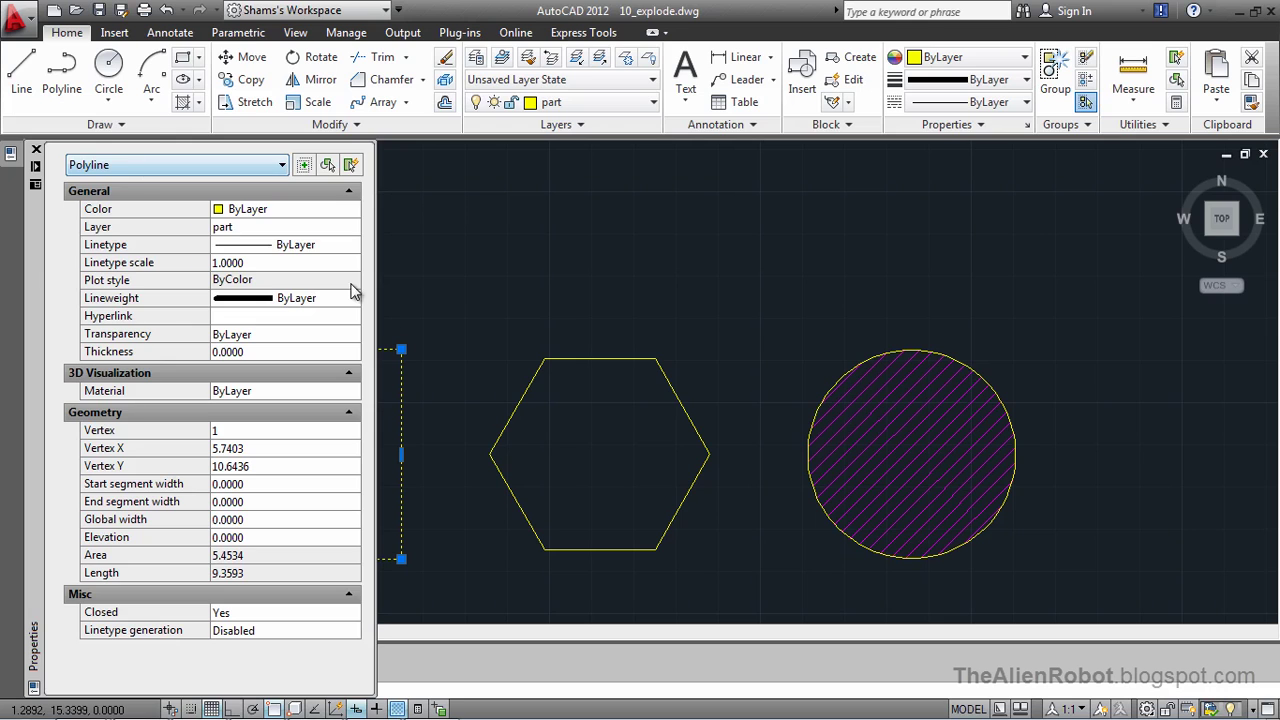
key("ctrl+1")
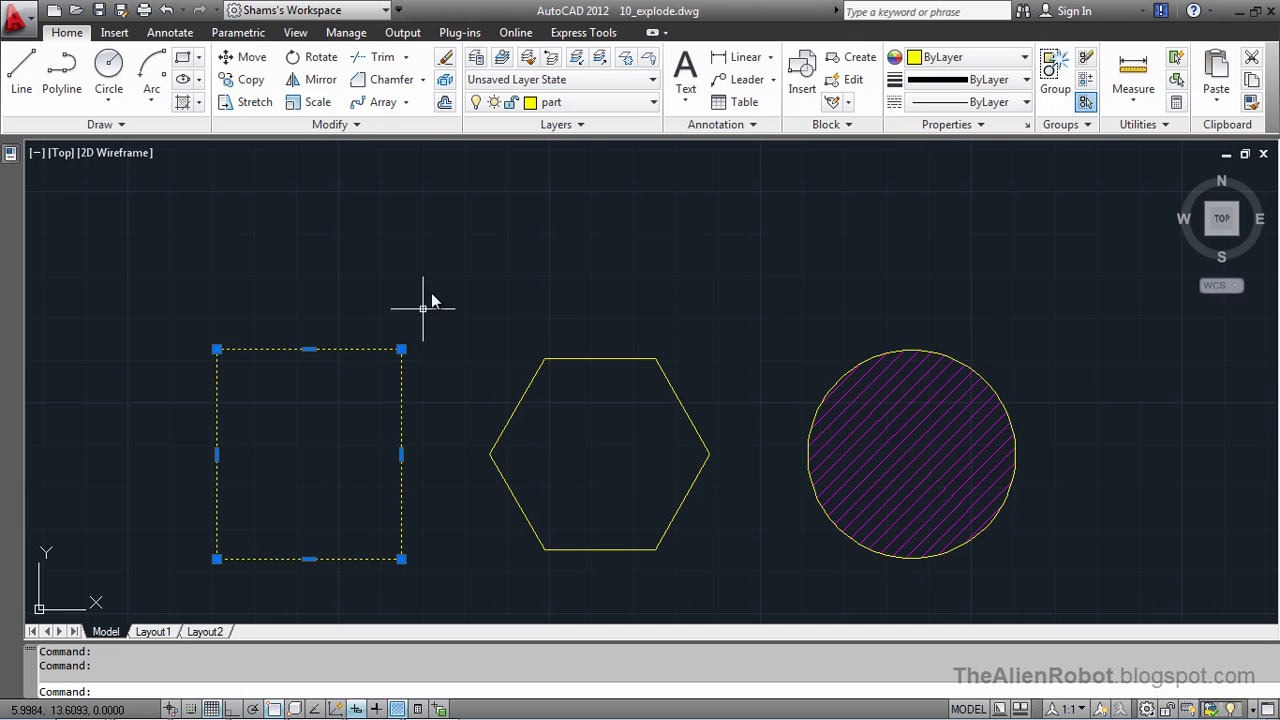
key("Escape")
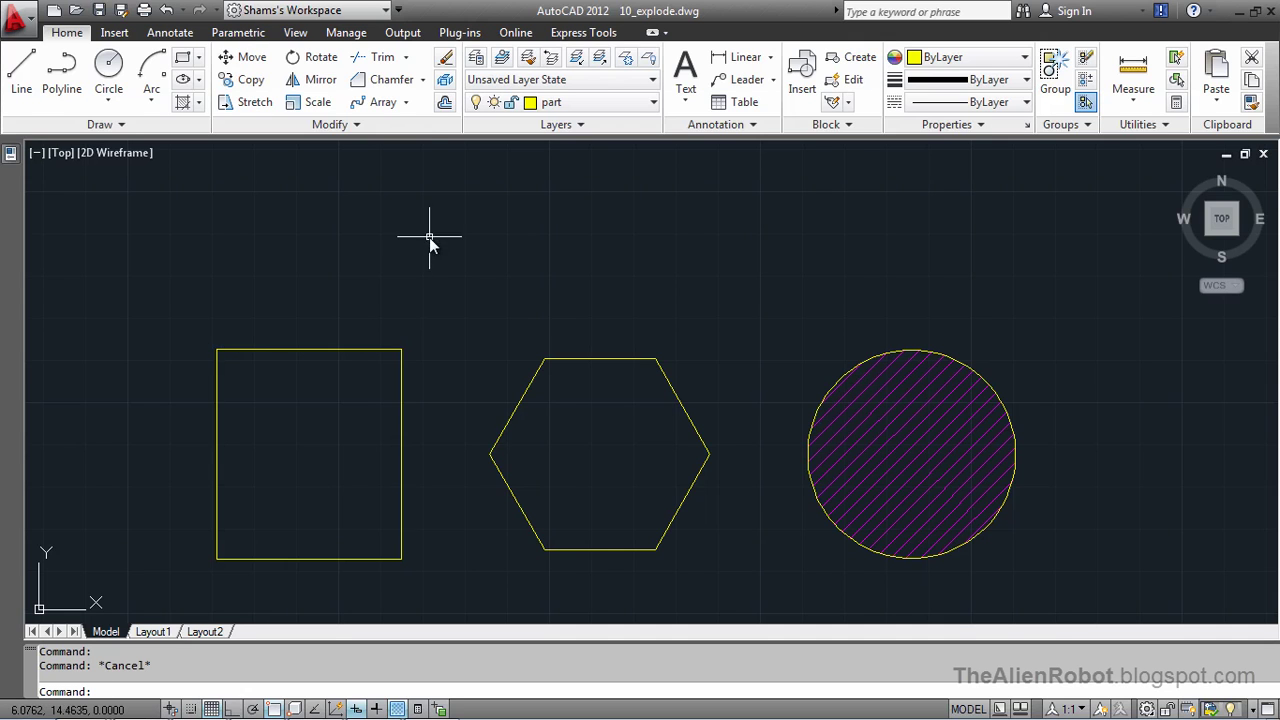
Step: Explode the rectangle beside the hexagon into separate lines
left_click(444, 88)
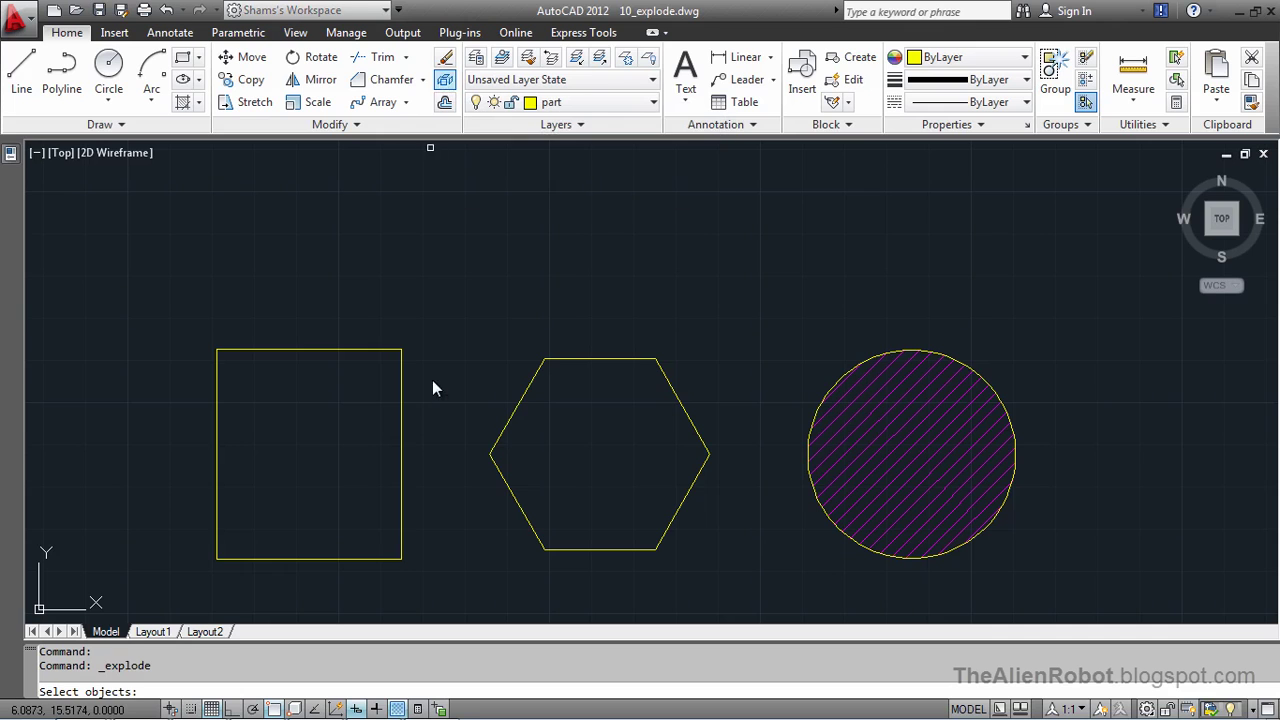
left_click(388, 351)
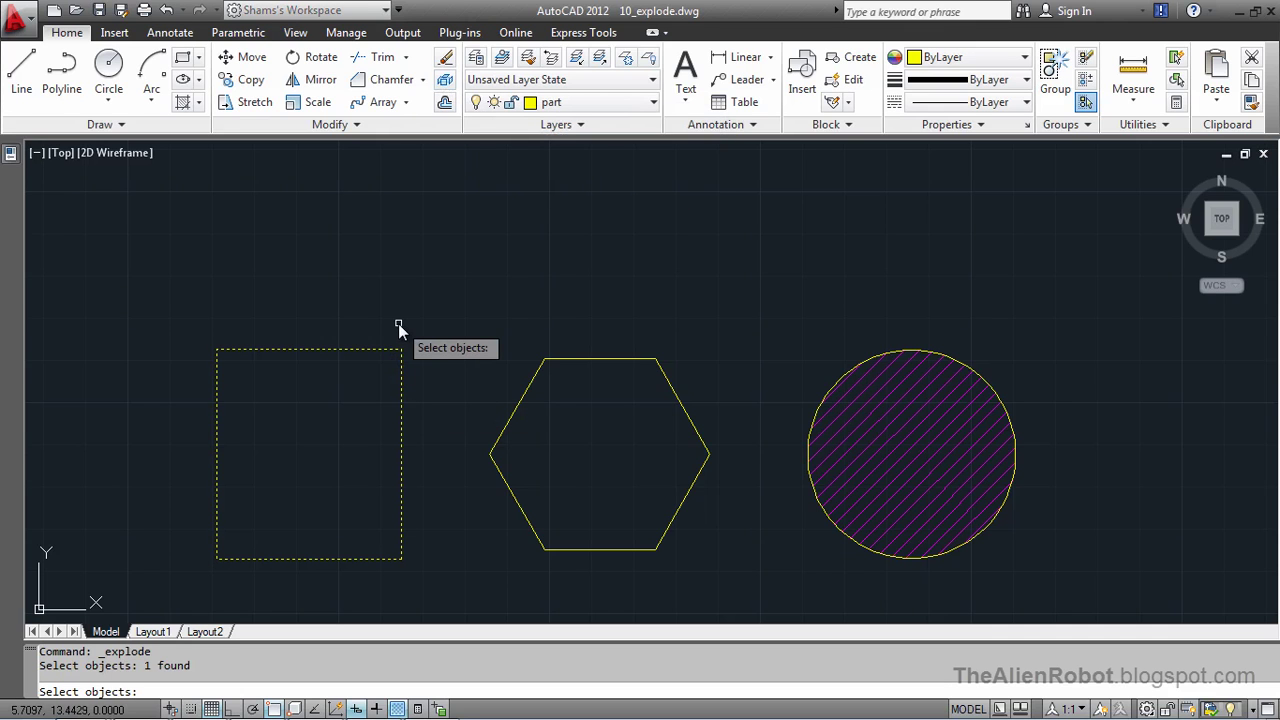
key("Return")
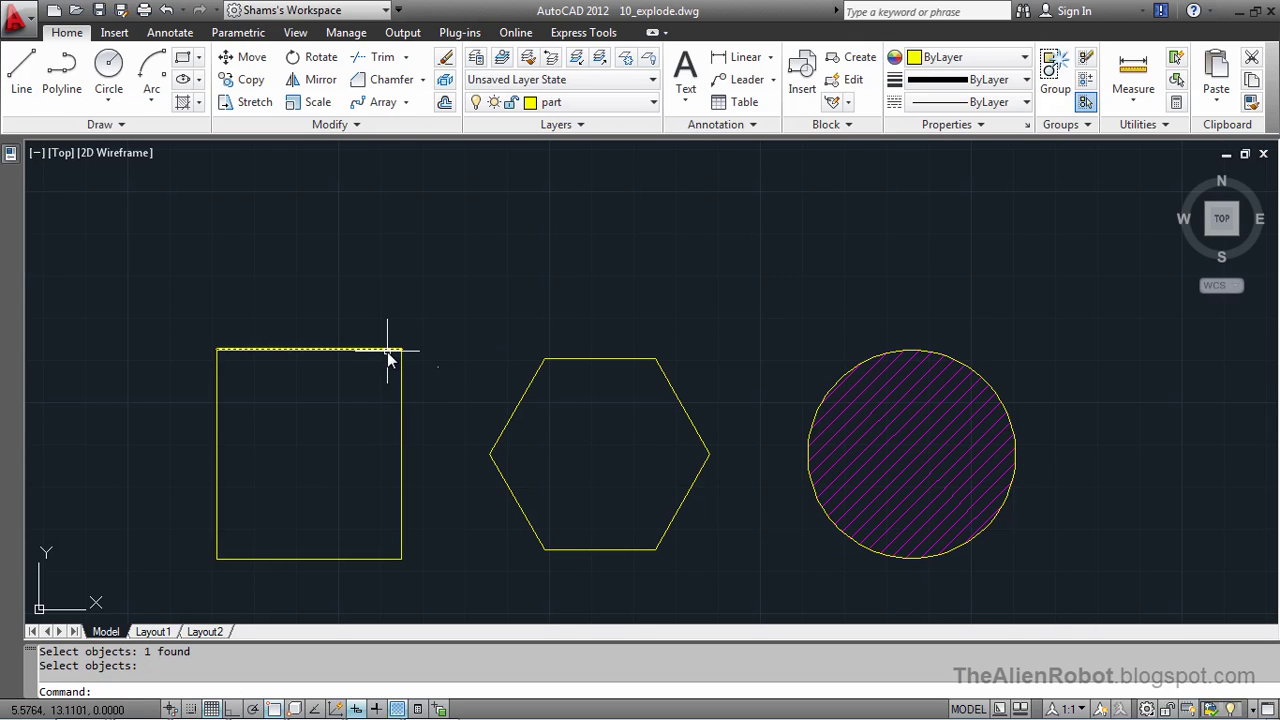
Step: Select the exploded rectangle's four sides individually to check that they are separate objects, then clear the selection
left_click(388, 350)
left_click(401, 405)
left_click(361, 561)
left_click(217, 454)
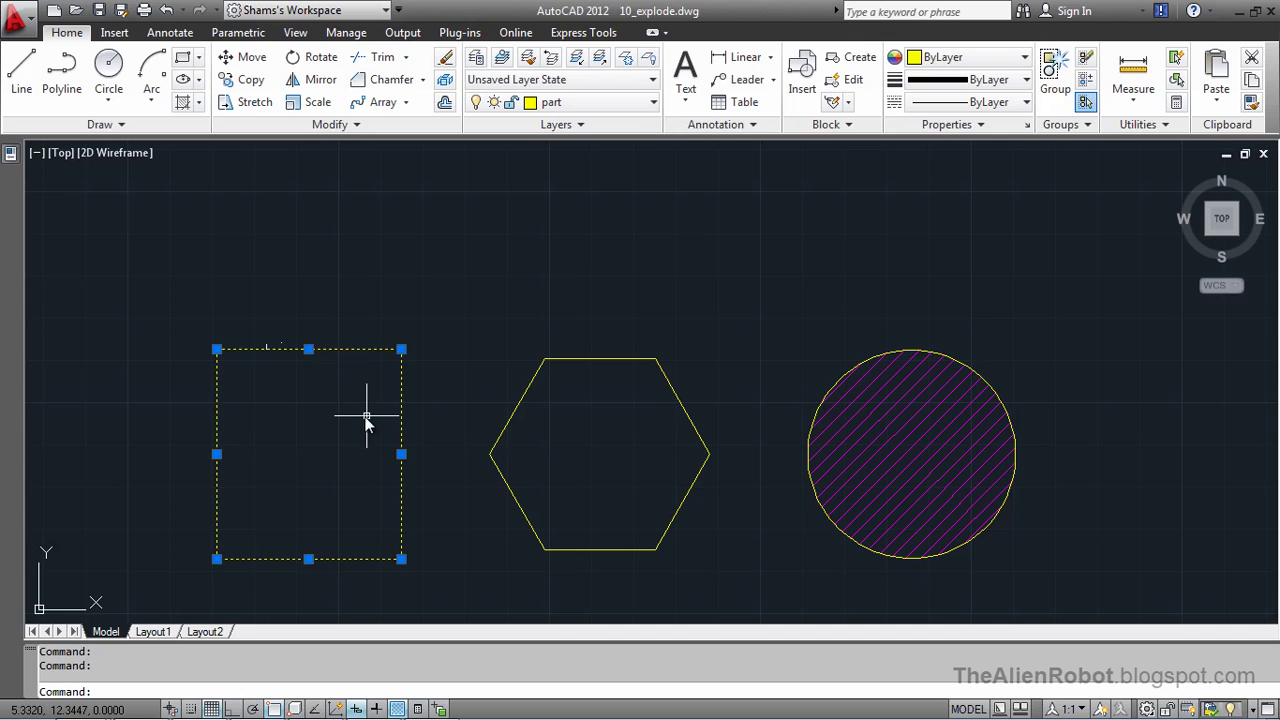
key("Escape")
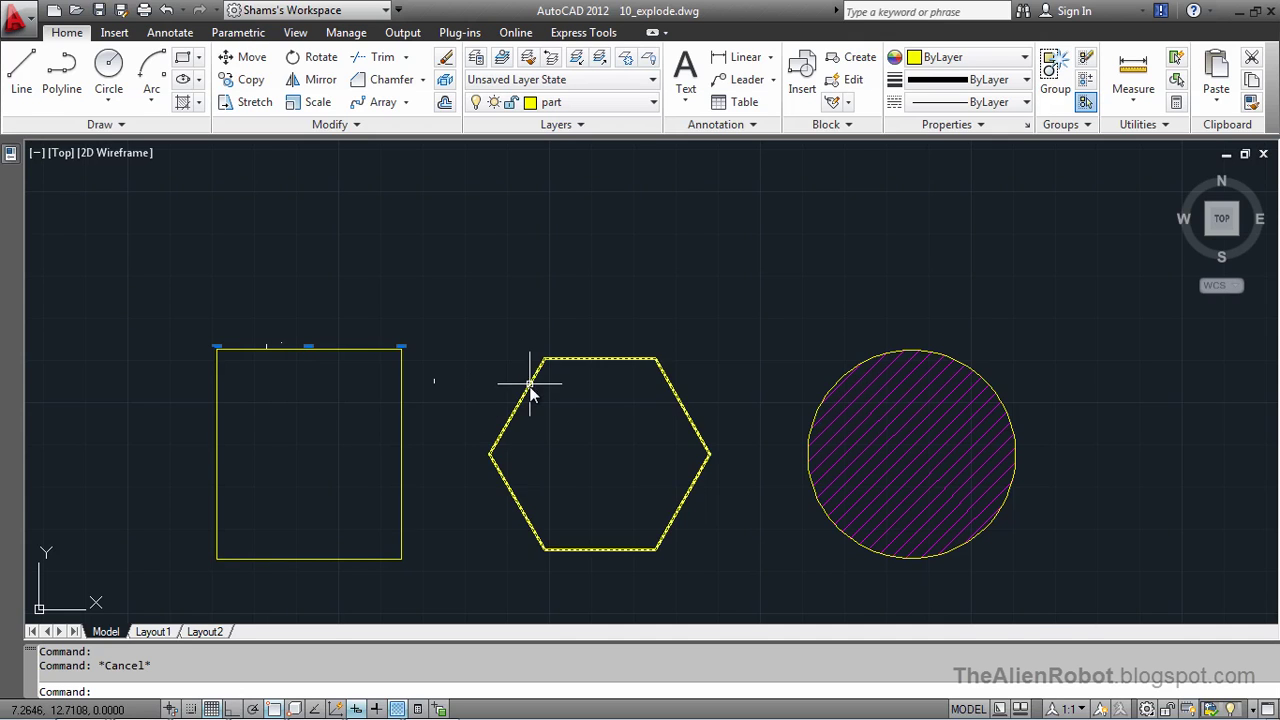
Step: Explode the hexagon and check its upper edge as an individual line
left_click(445, 82)
left_click(572, 360)
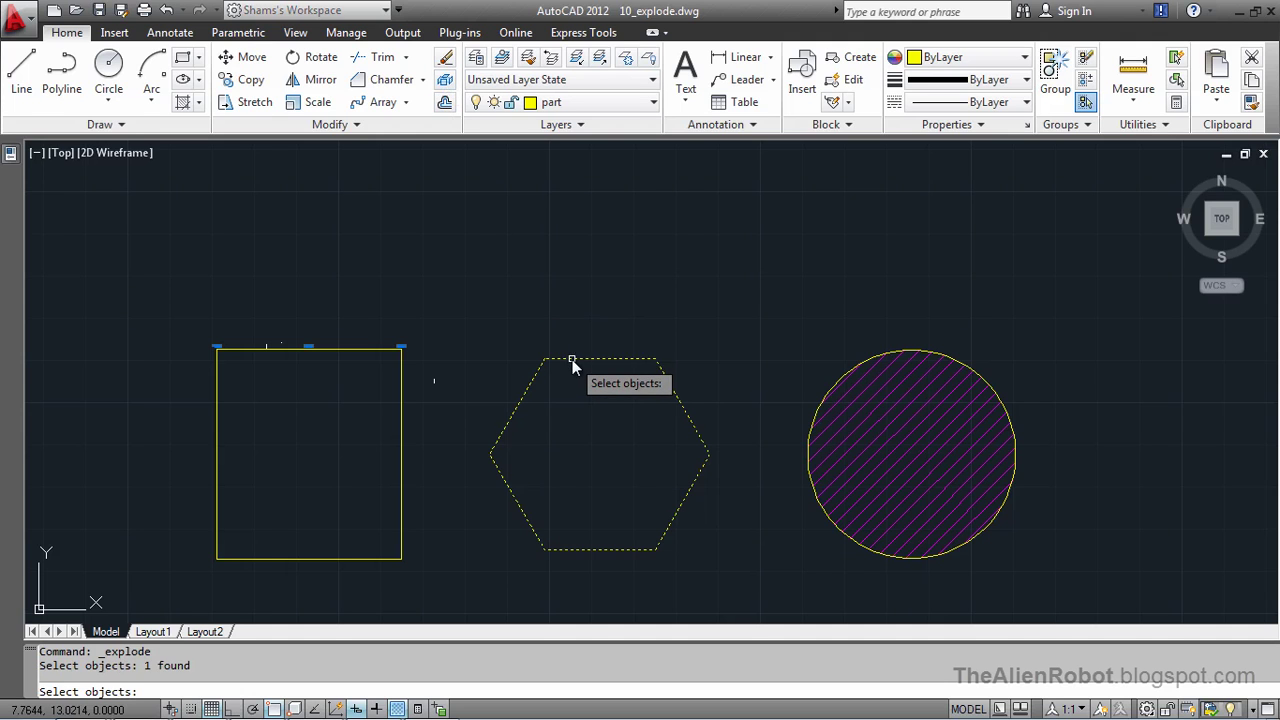
key("Return")
left_click(613, 359)
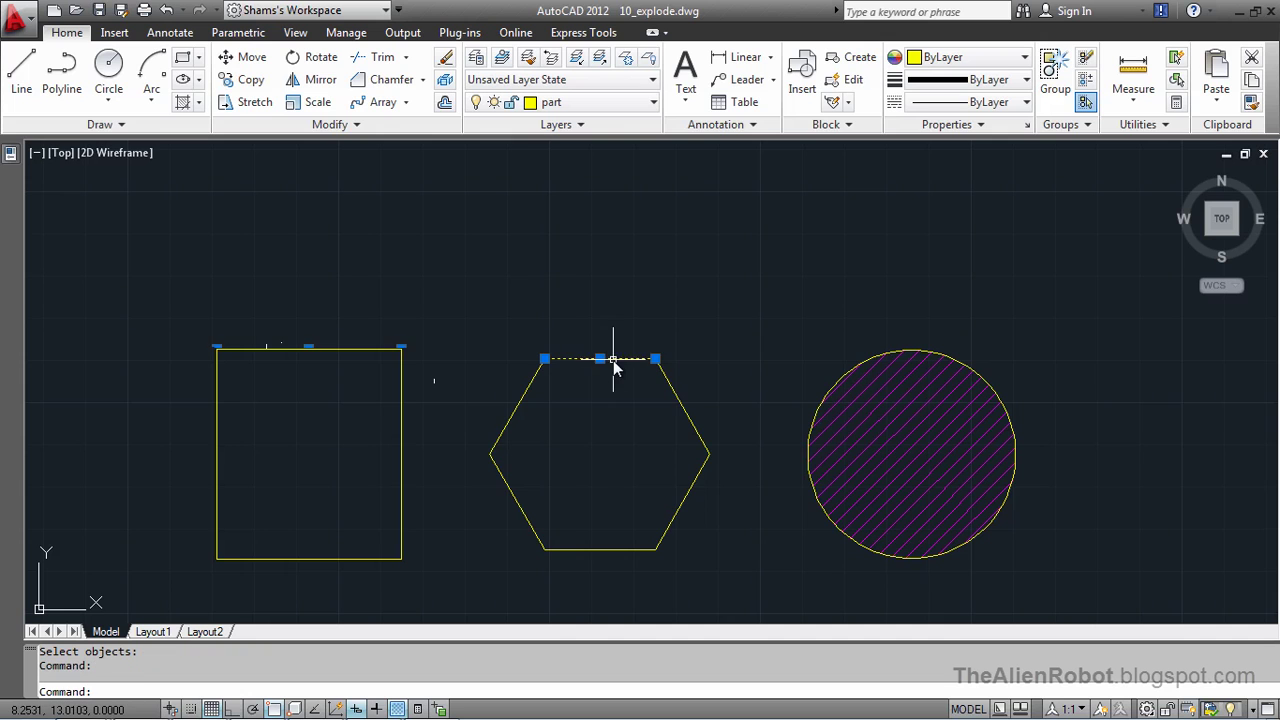
key("Escape")
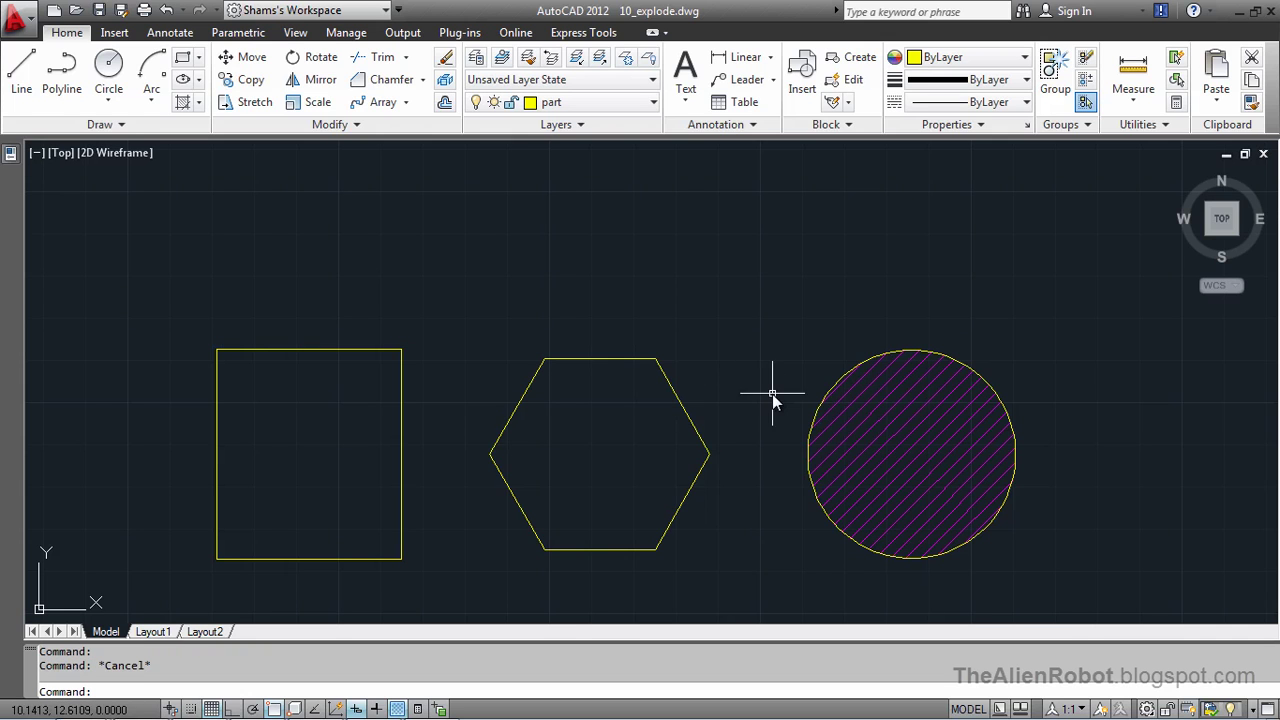
Step: Explode the magenta hatch inside the circle
left_click(445, 83)
left_click(872, 441)
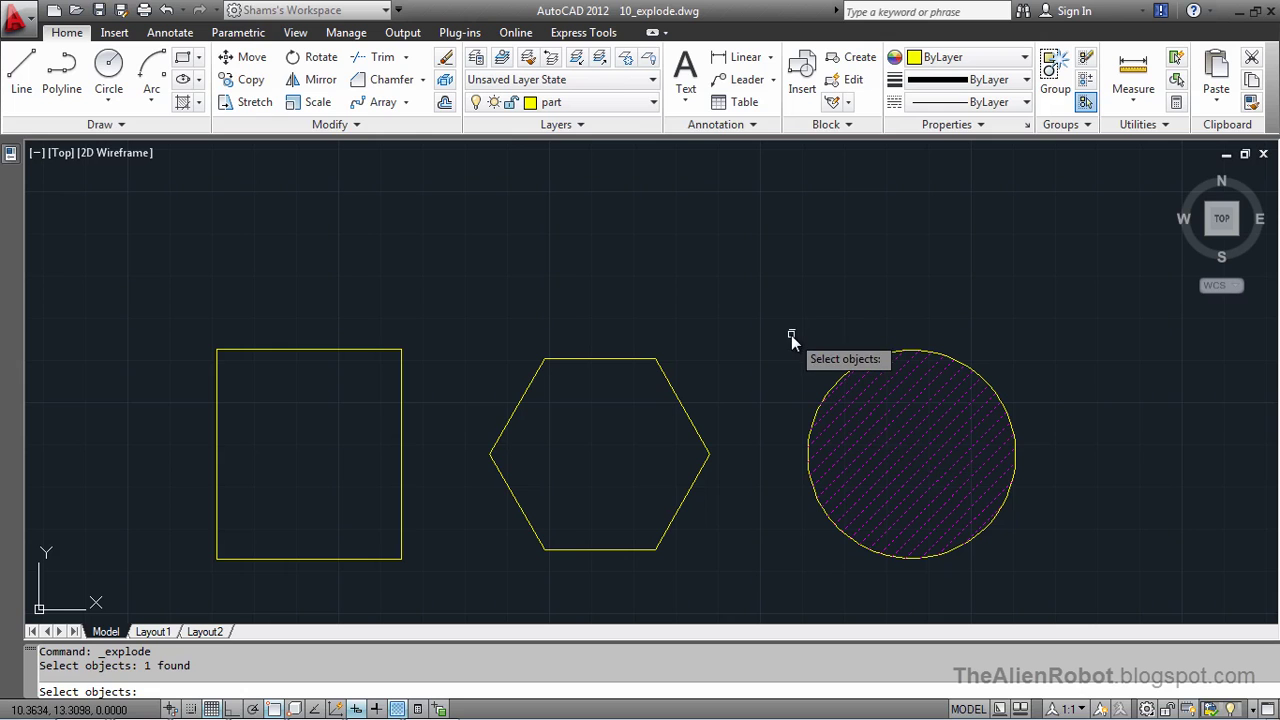
key("Return")
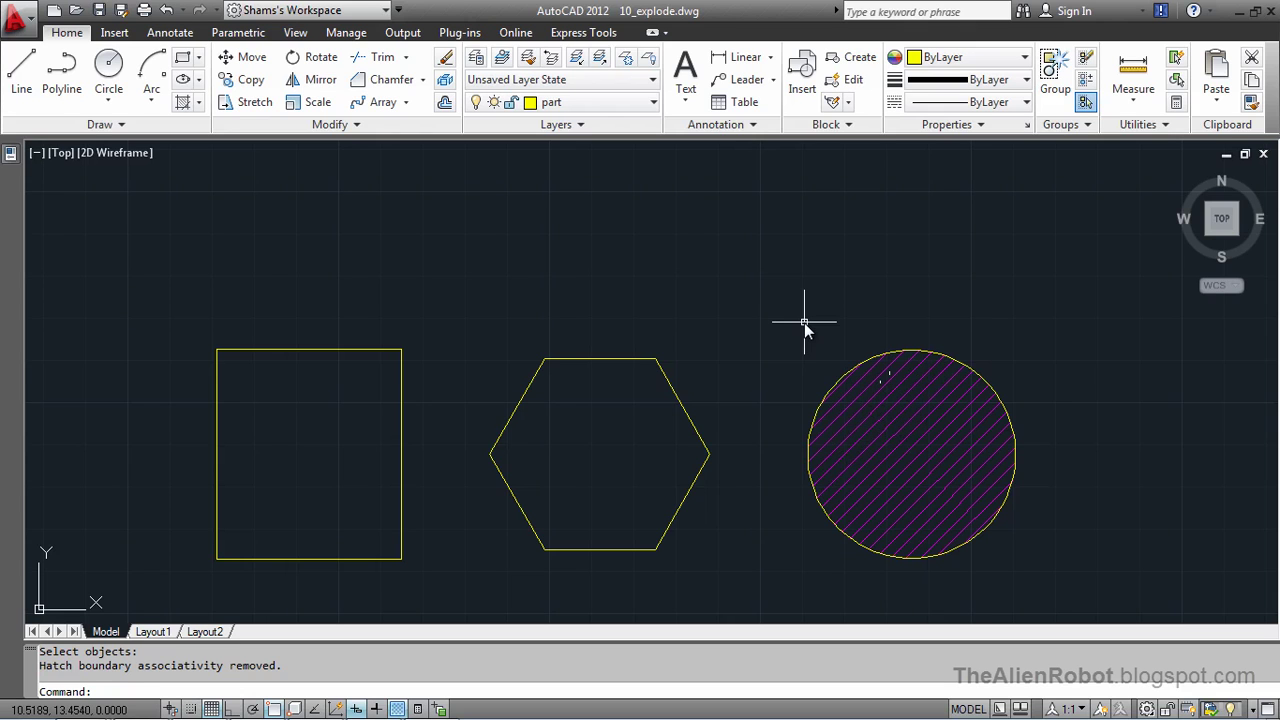
Step: Draw a rectangle 2.7 long and 4.5 wide by dimensions in the empty space beside the dimensioned outlet plate
middle_click_drag(989, 323, 69, 291)
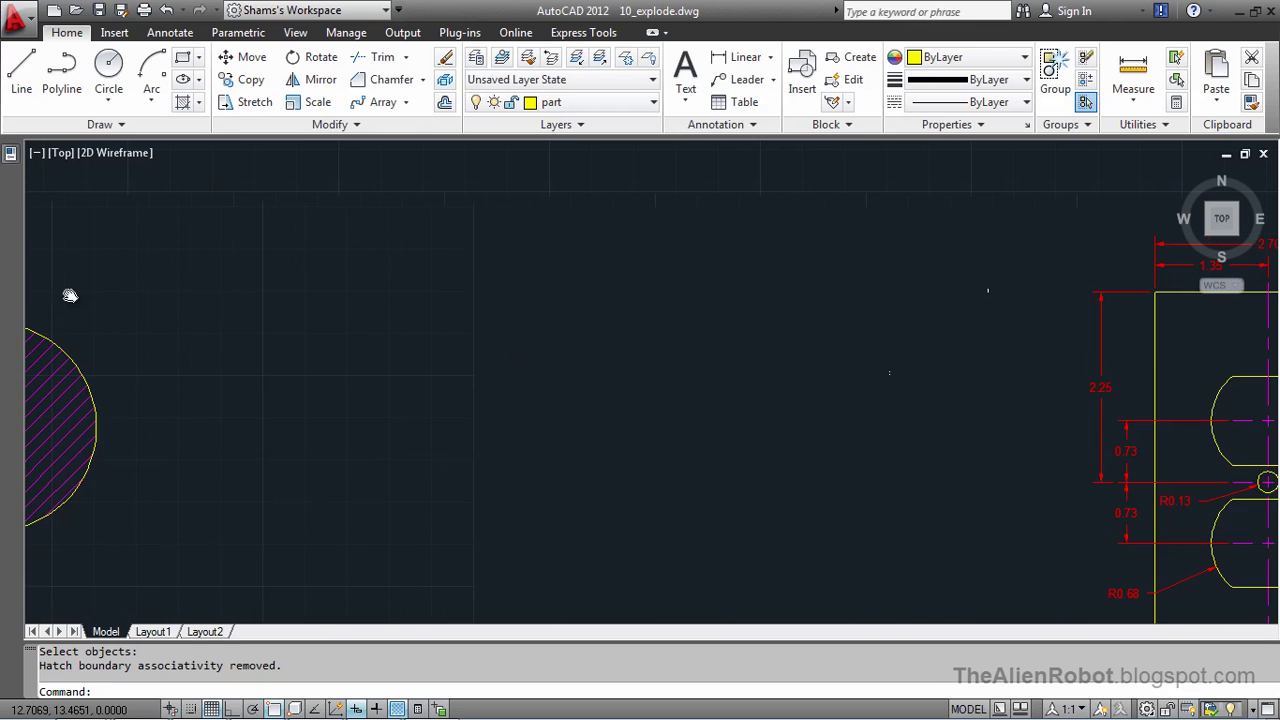
mouse_move(672, 330)
middle_mouse_down()
mouse_move(299, 327)
mouse_move(277, 269)
mouse_move(254, 251)
mouse_move(498, 264)
middle_mouse_up()
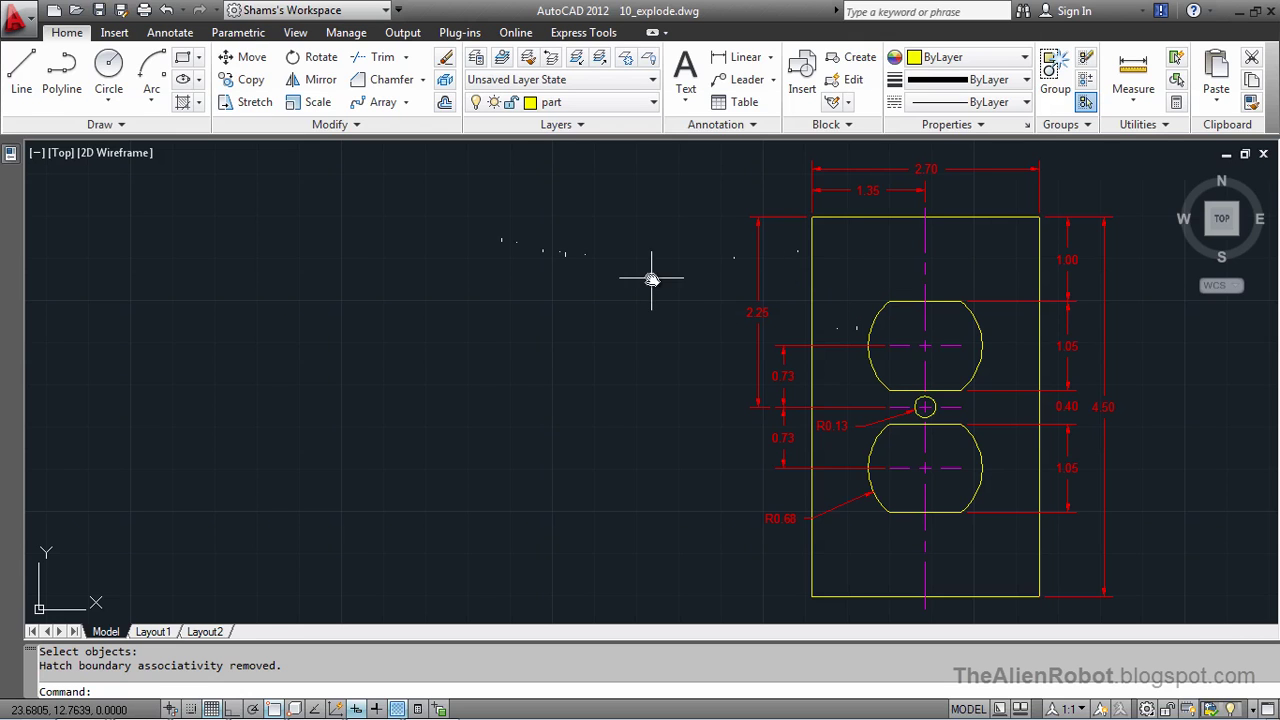
left_click(183, 57)
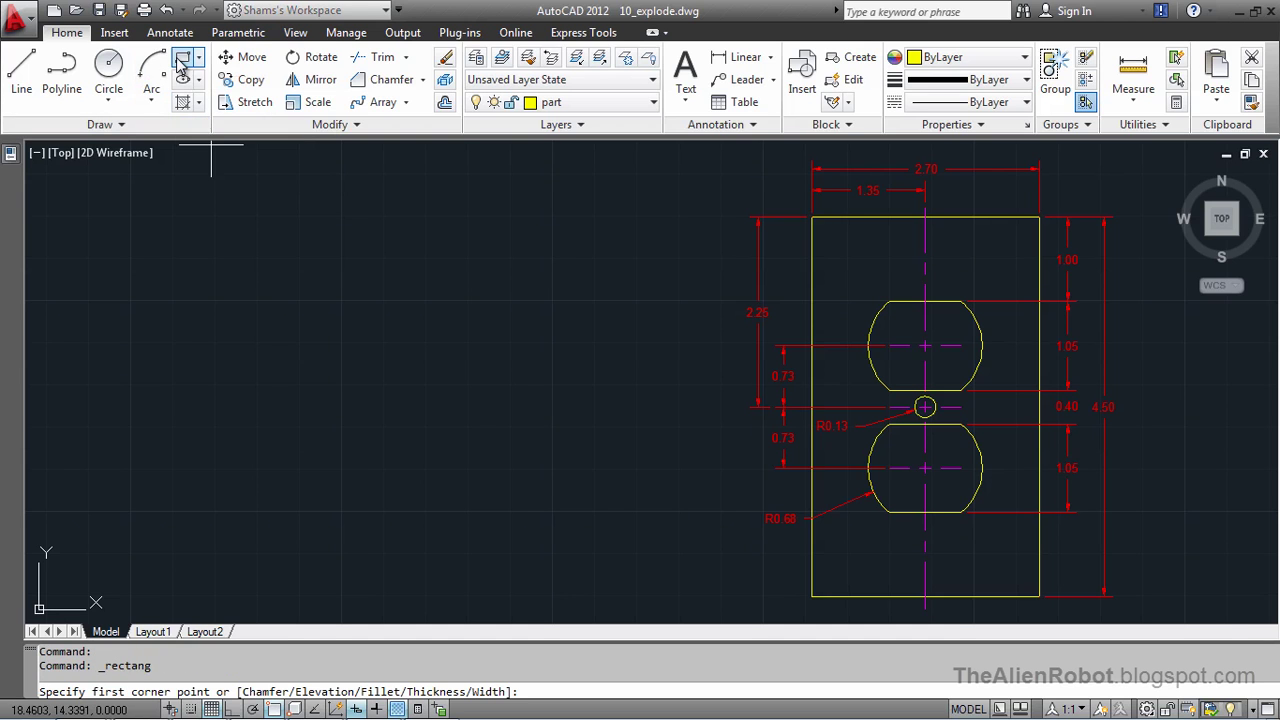
left_click(718, 593)
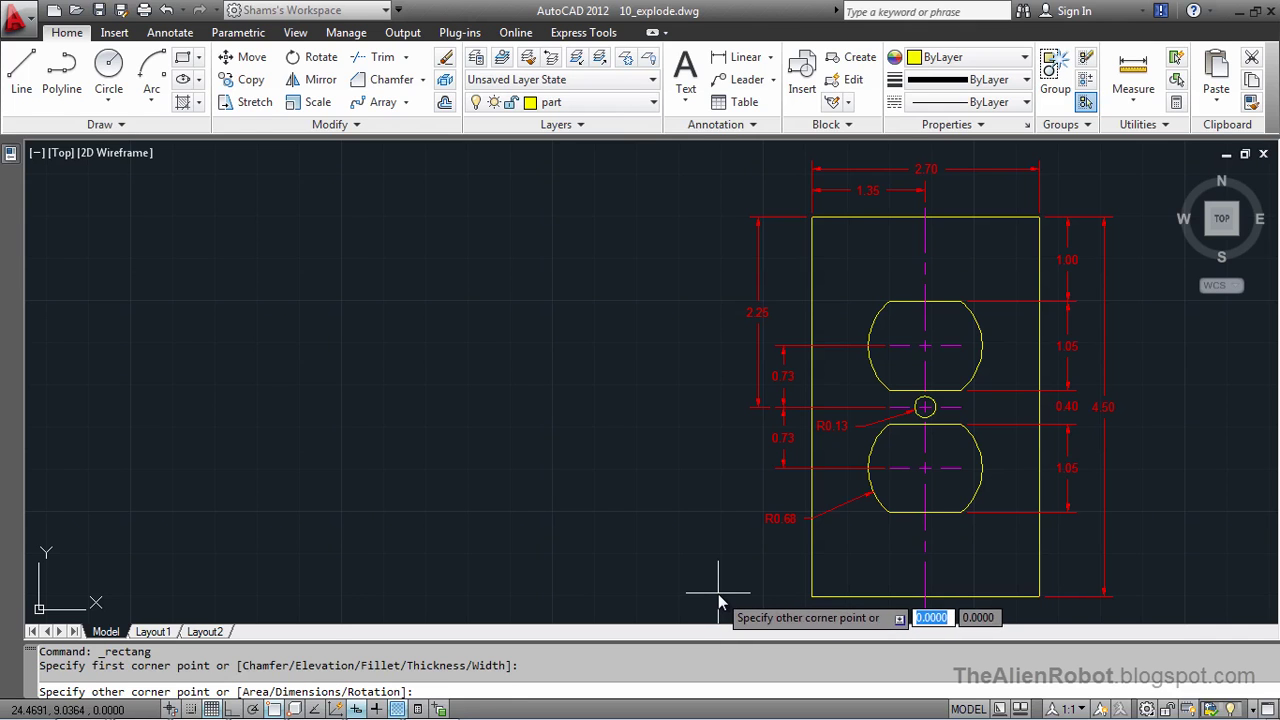
right_click(498, 436)
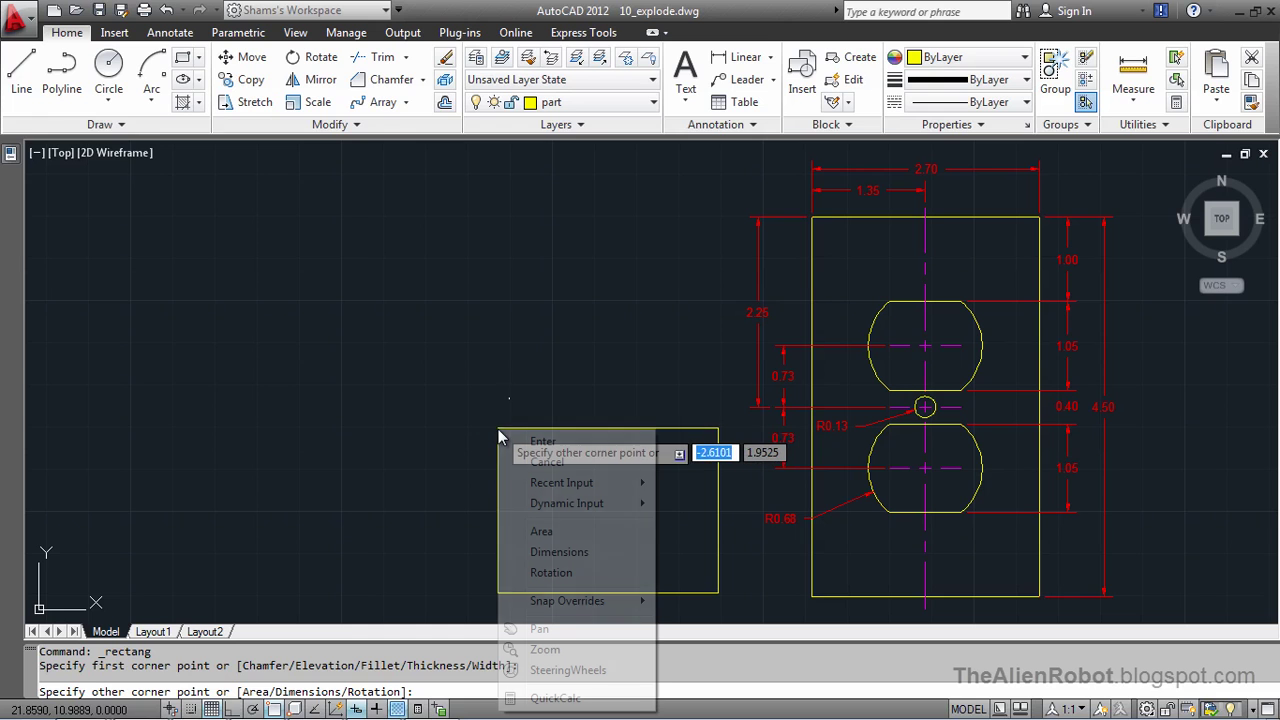
left_click(523, 471)
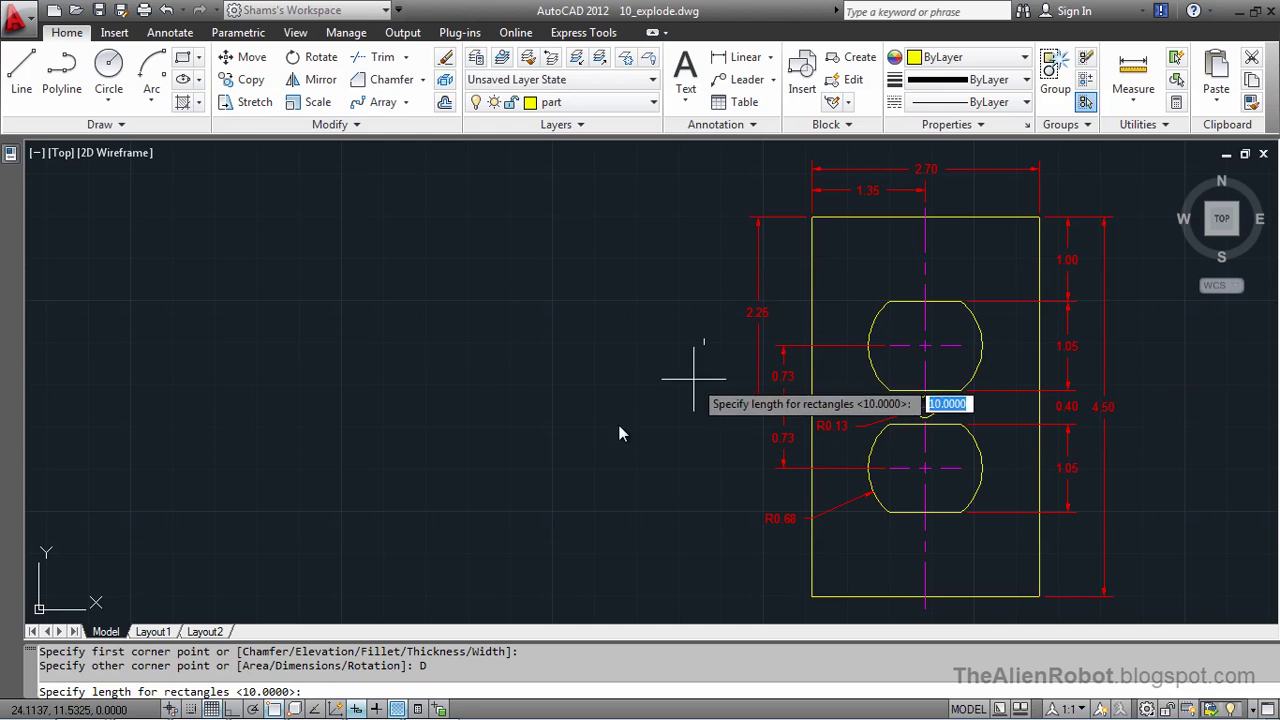
type("2.7")
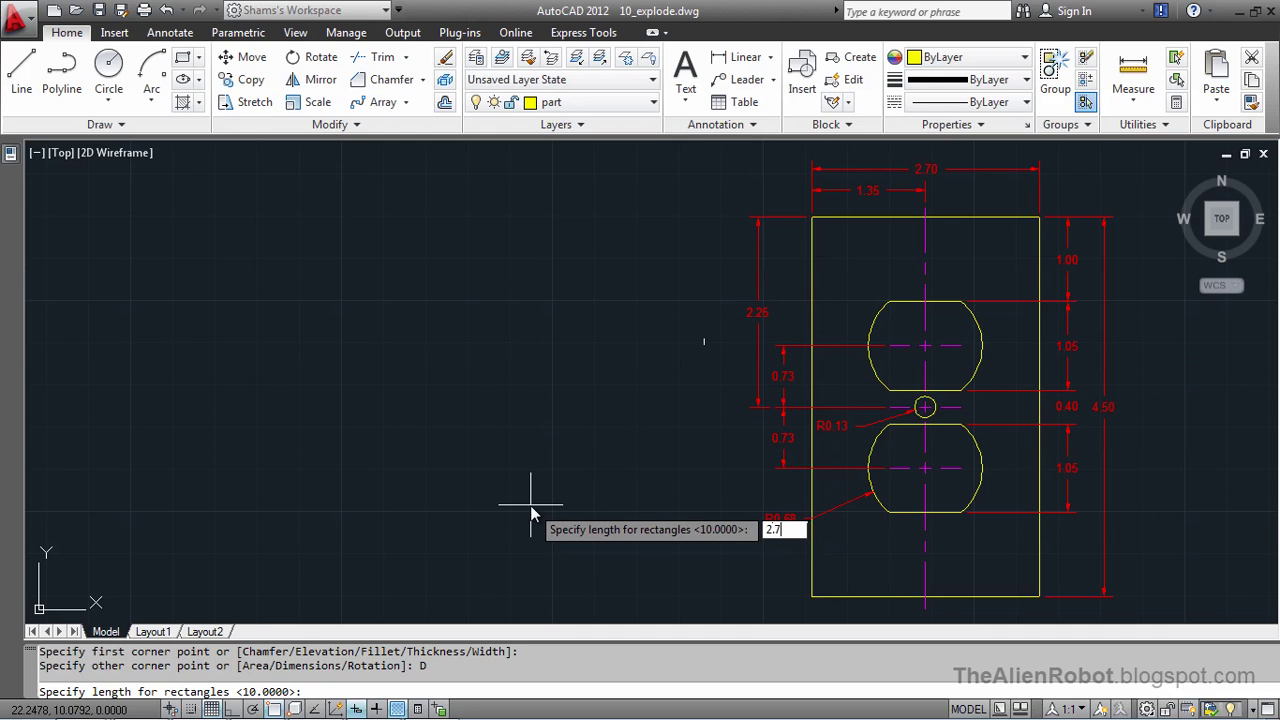
key("Return")
type("4")
key("Return")
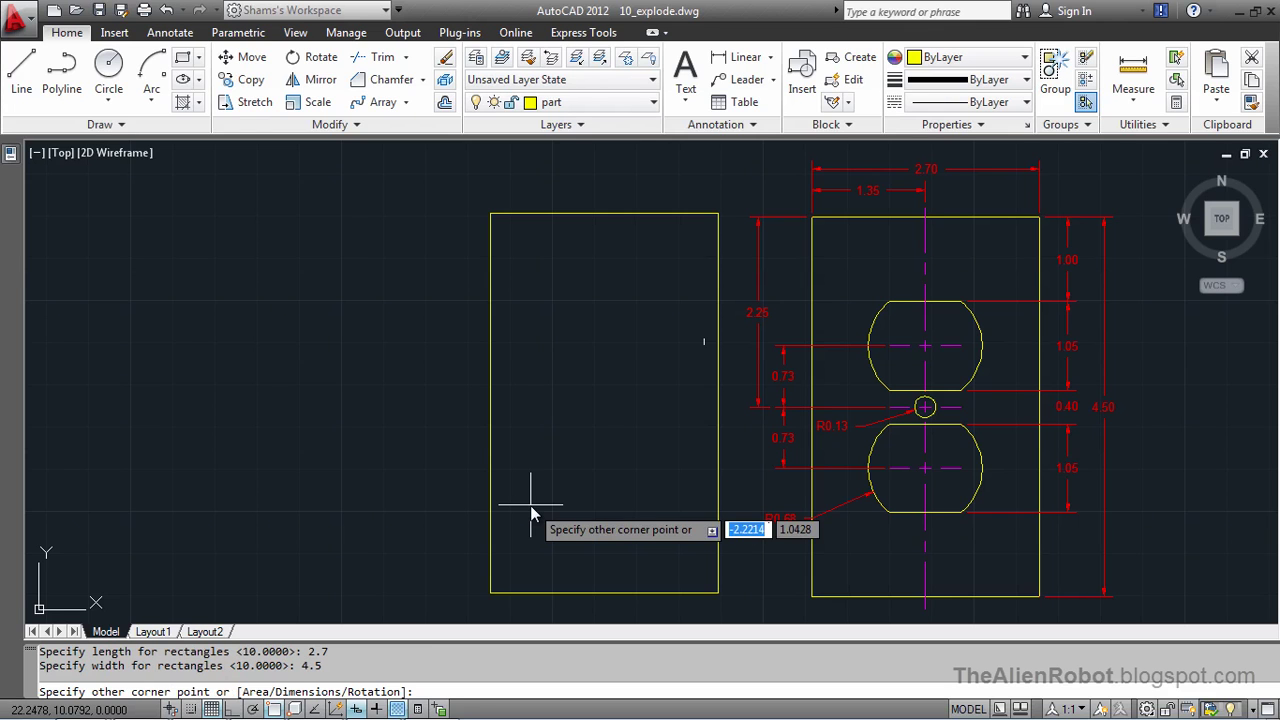
left_click(510, 241)
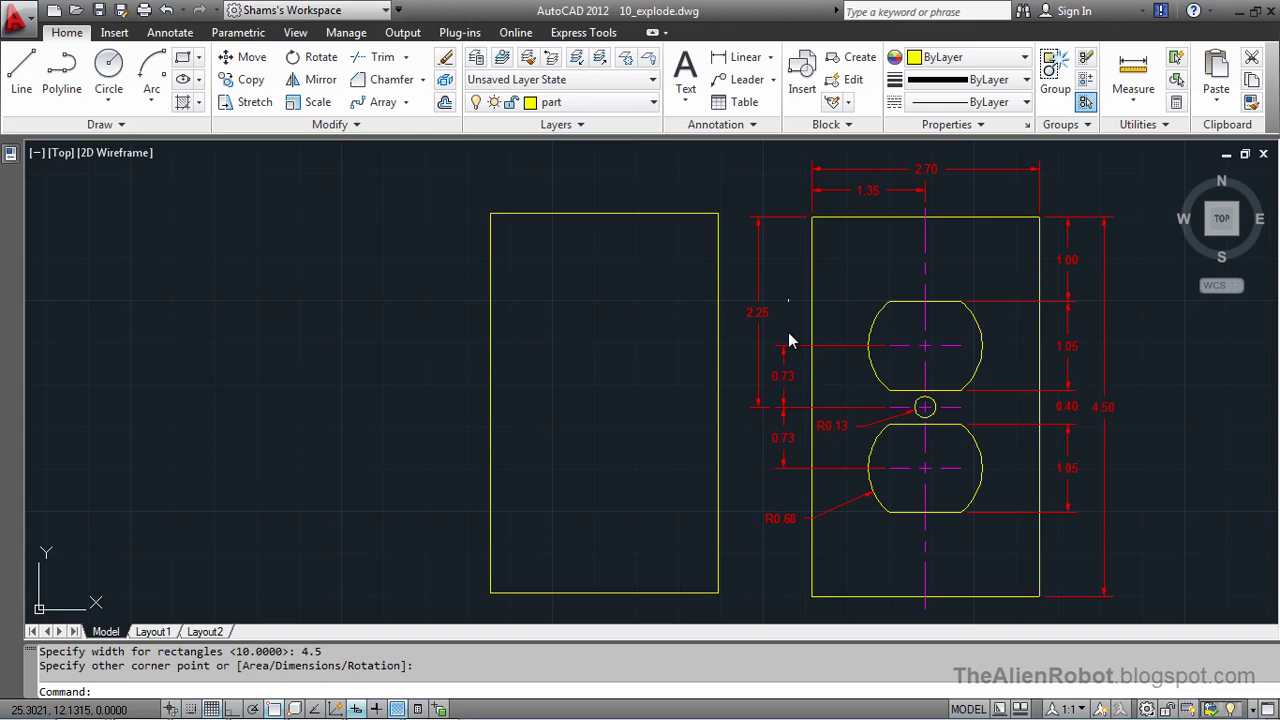
Step: Check that the new 2.7 by 4.5 rectangle selects as one object, then explode it into separate lines
left_click(649, 213)
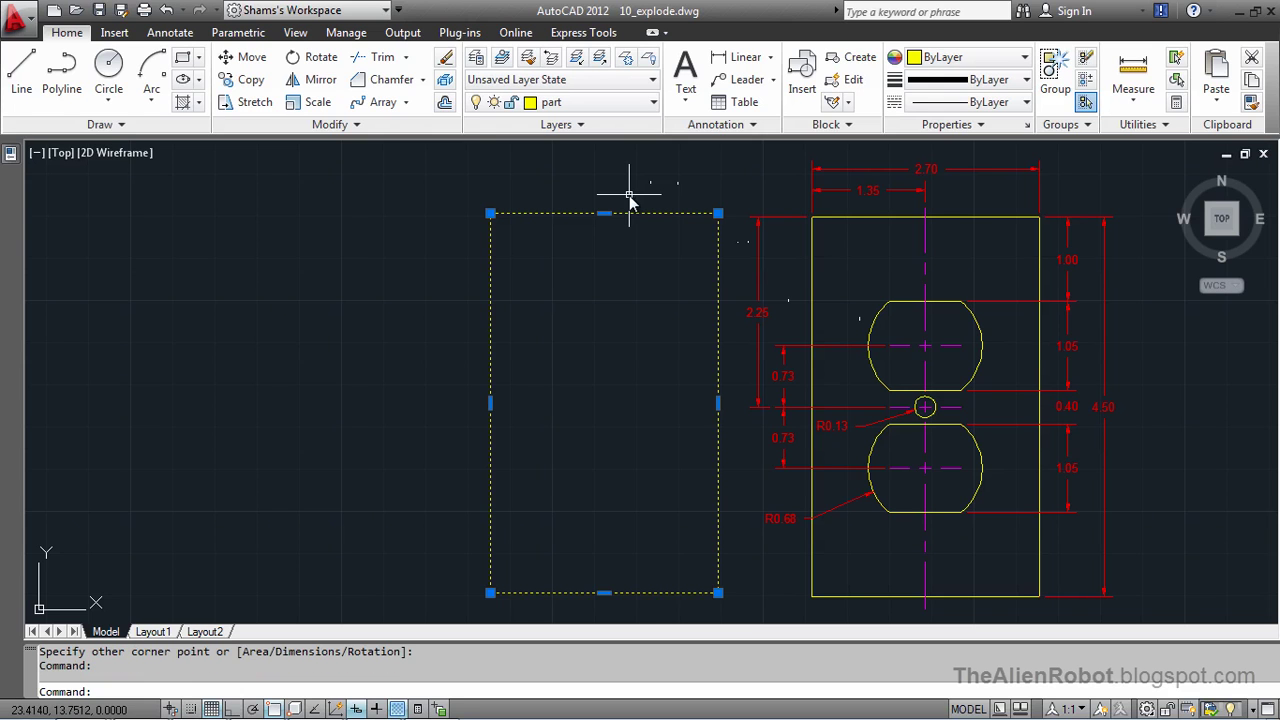
key("Escape")
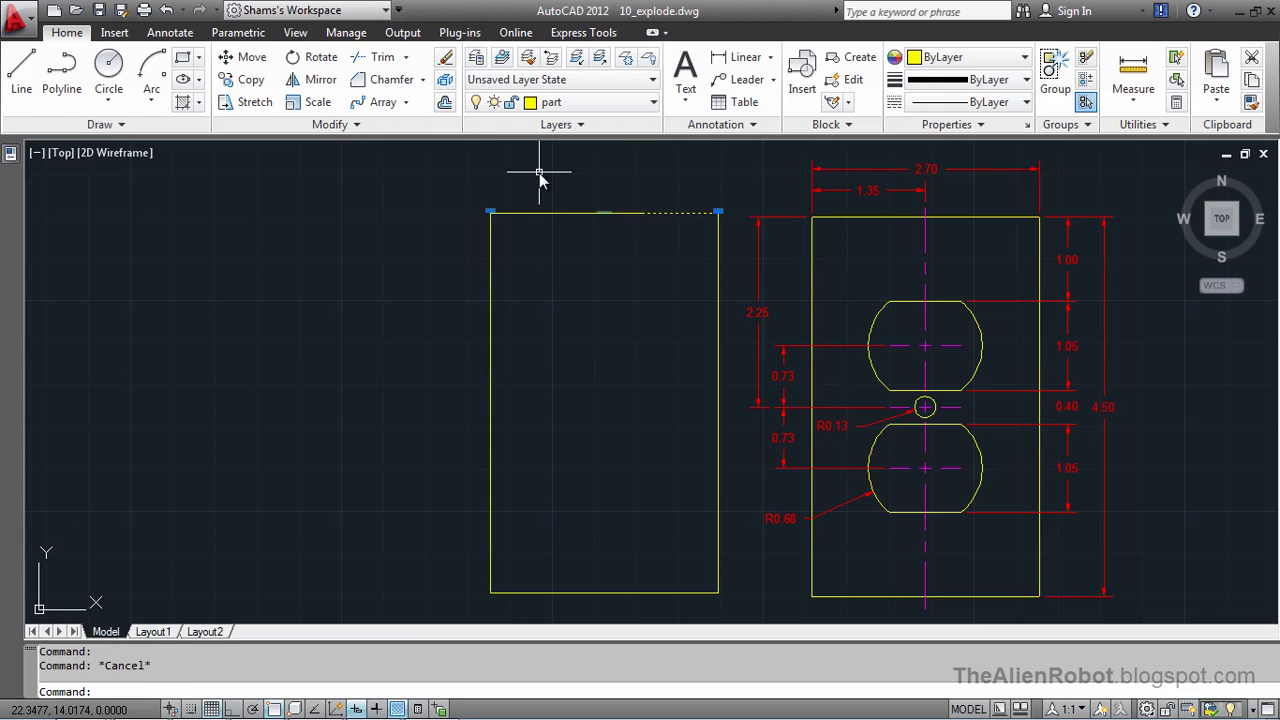
left_click(445, 82)
left_click(518, 213)
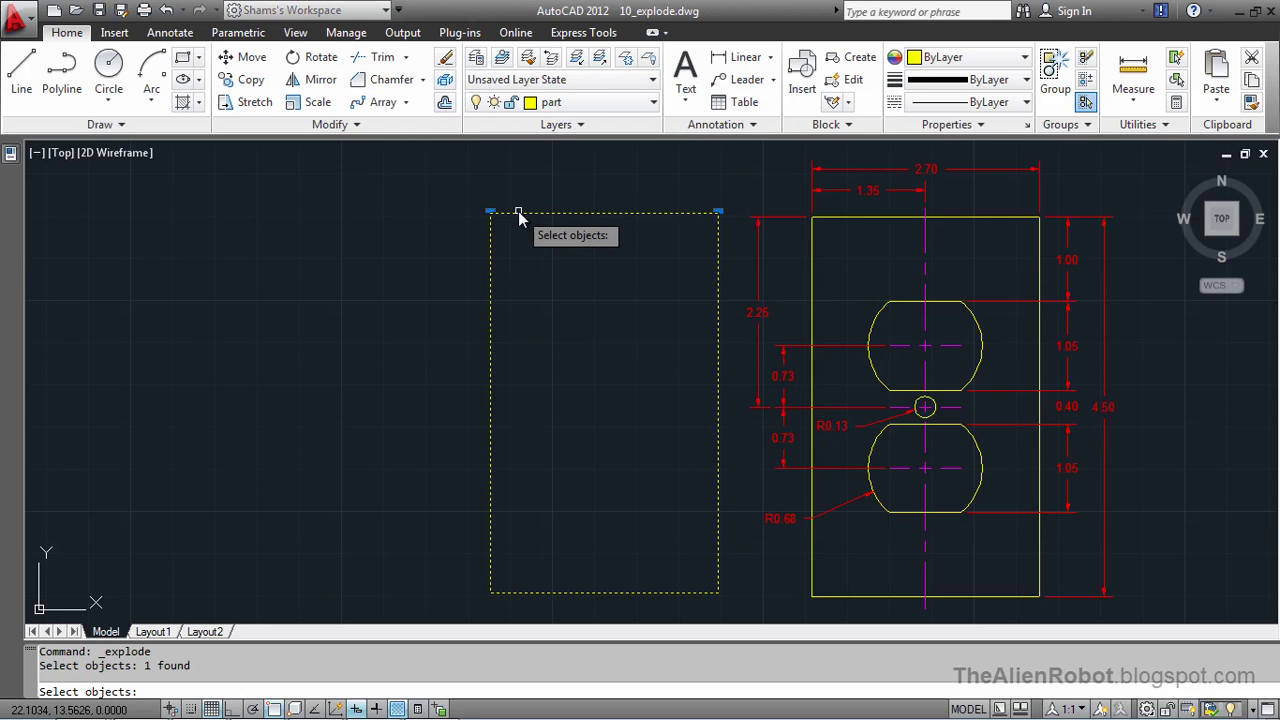
key("Return")
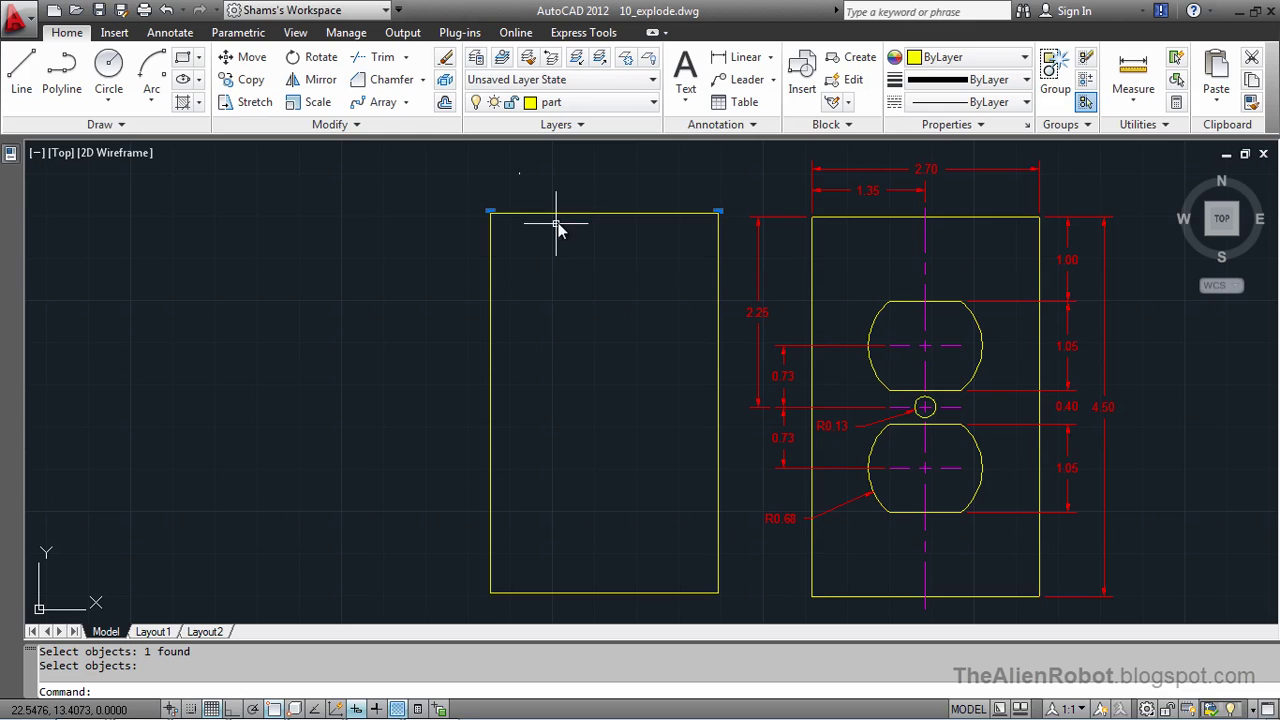
Step: Offset the exploded rectangle's upper edge 2.25 downward to make a horizontal centre line
left_click(445, 102)
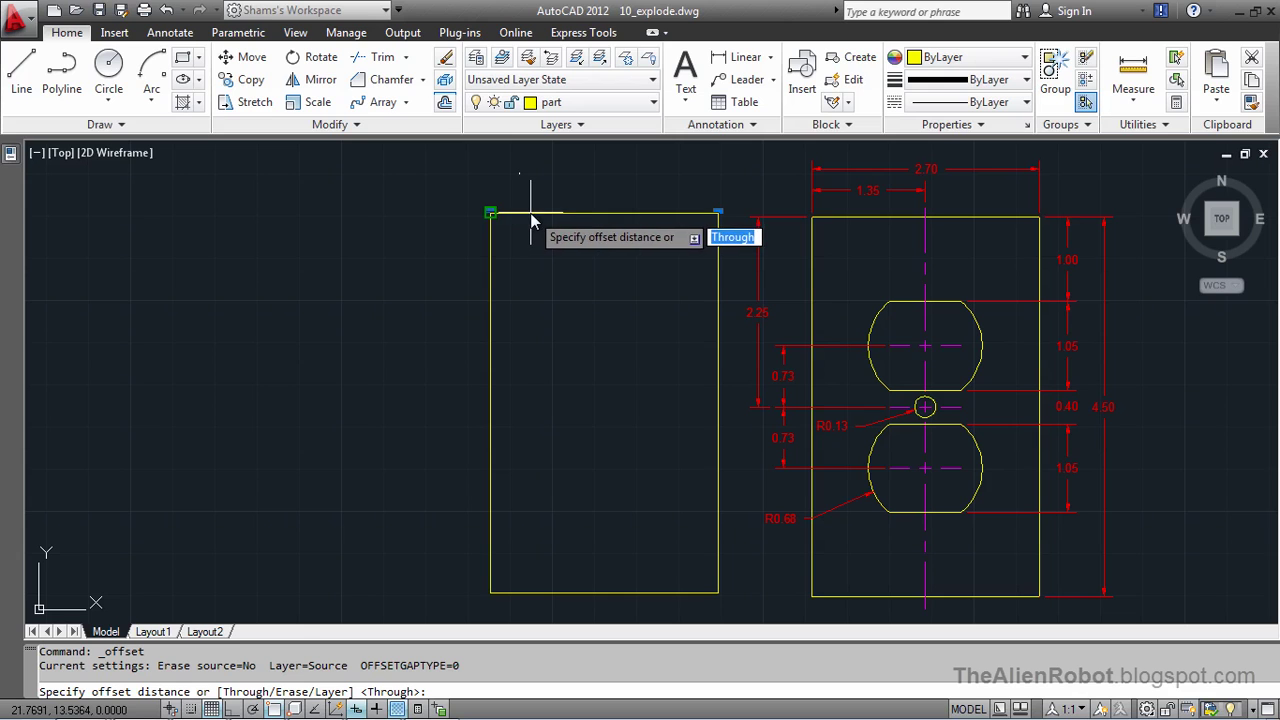
type("2.25")
key("Return")
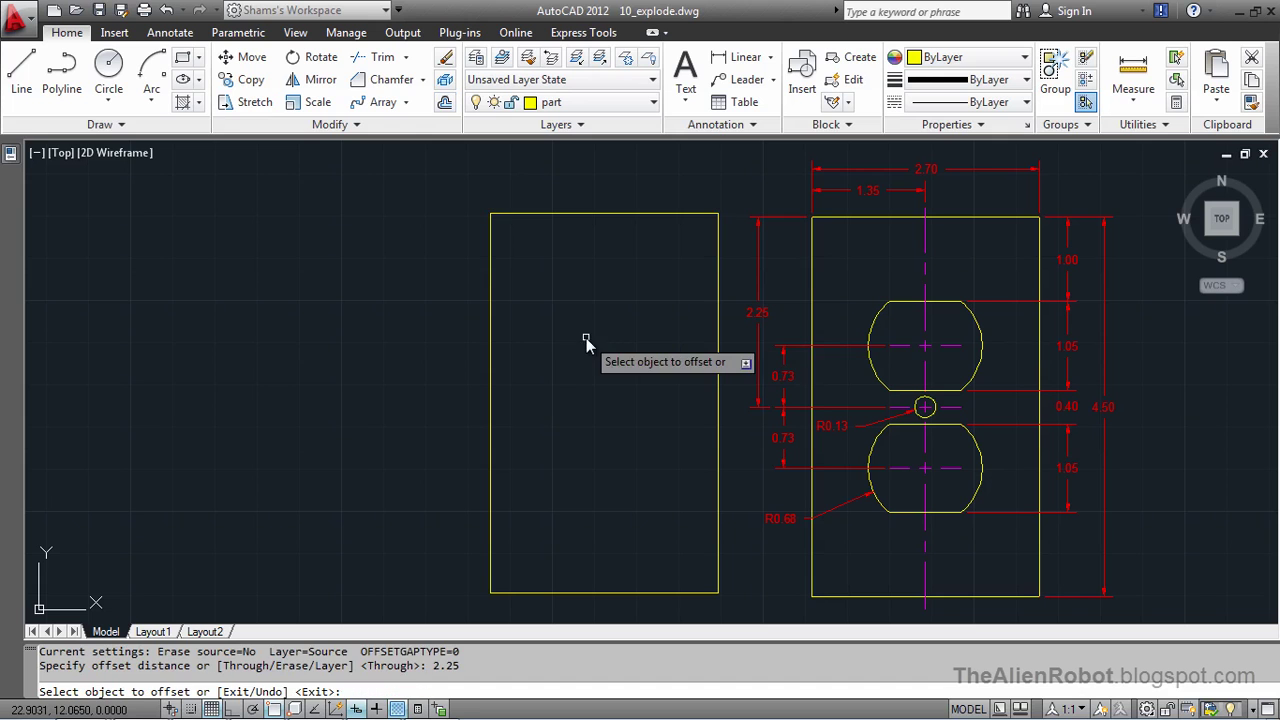
left_click(604, 216)
left_click(604, 428)
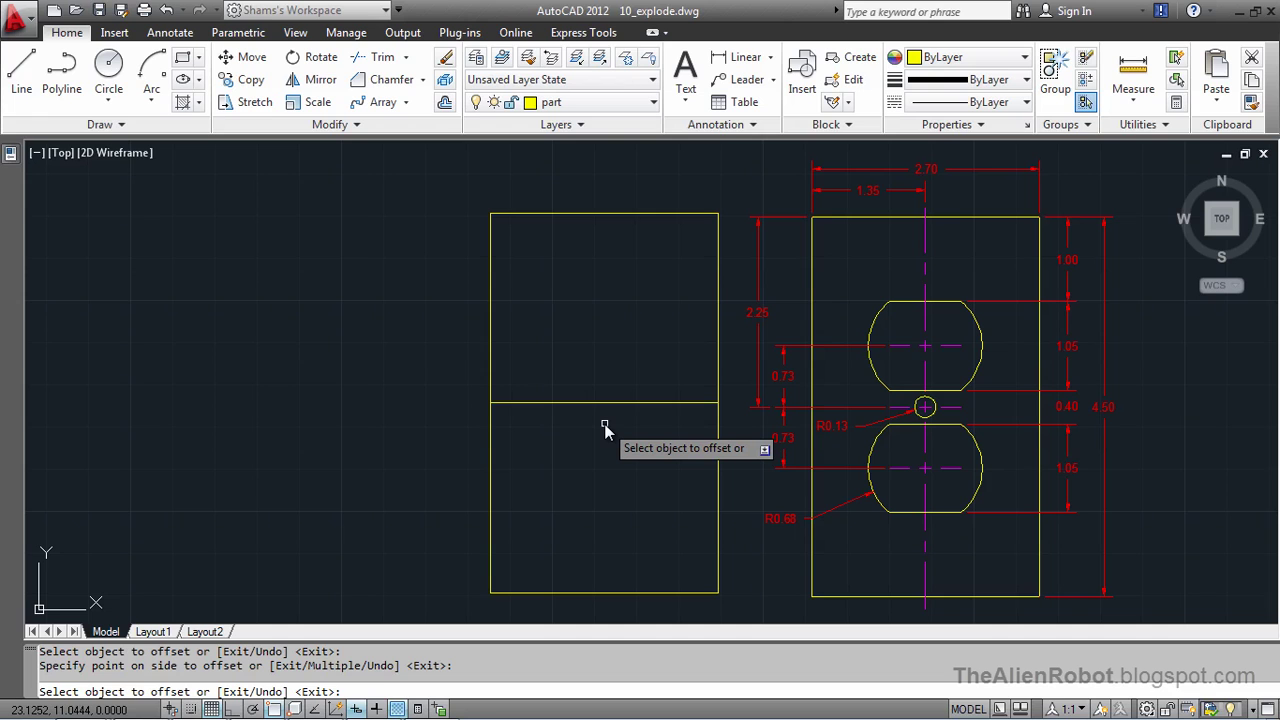
key("Escape")
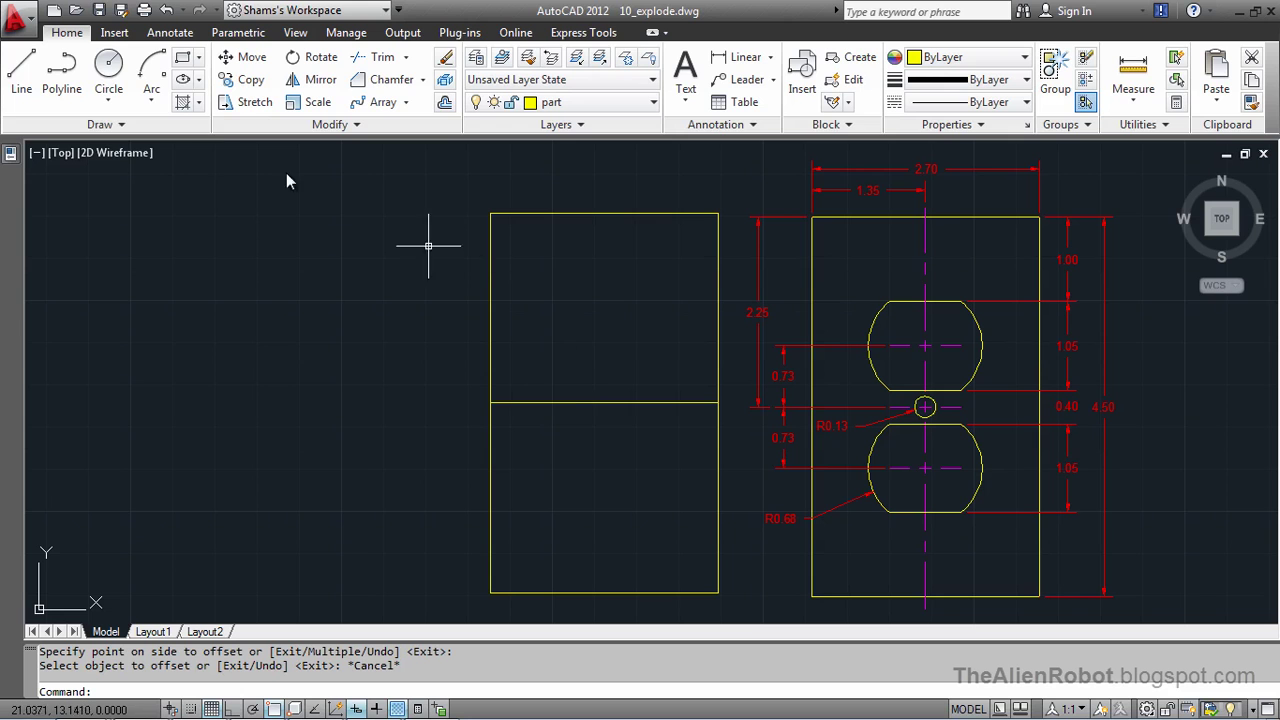
Step: Draw a circle of radius .13 centred on the midpoint of the rectangle's horizontal centre line
left_click(108, 68)
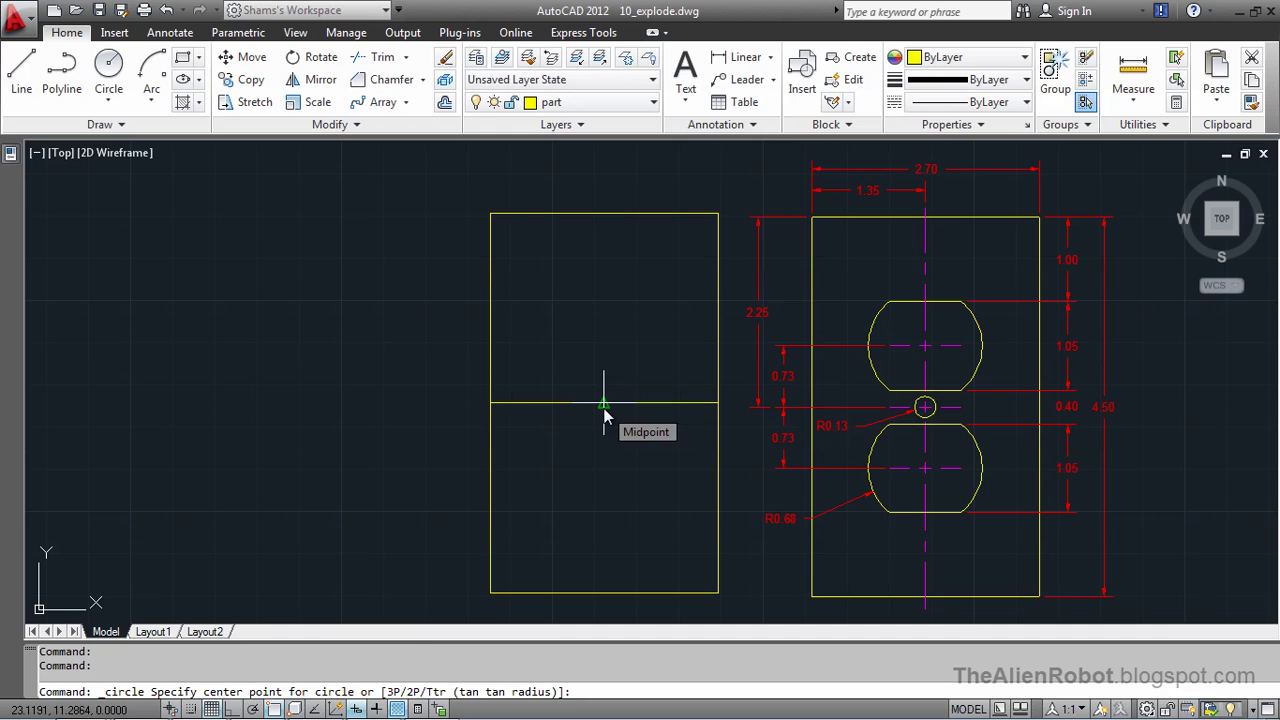
left_click(604, 405)
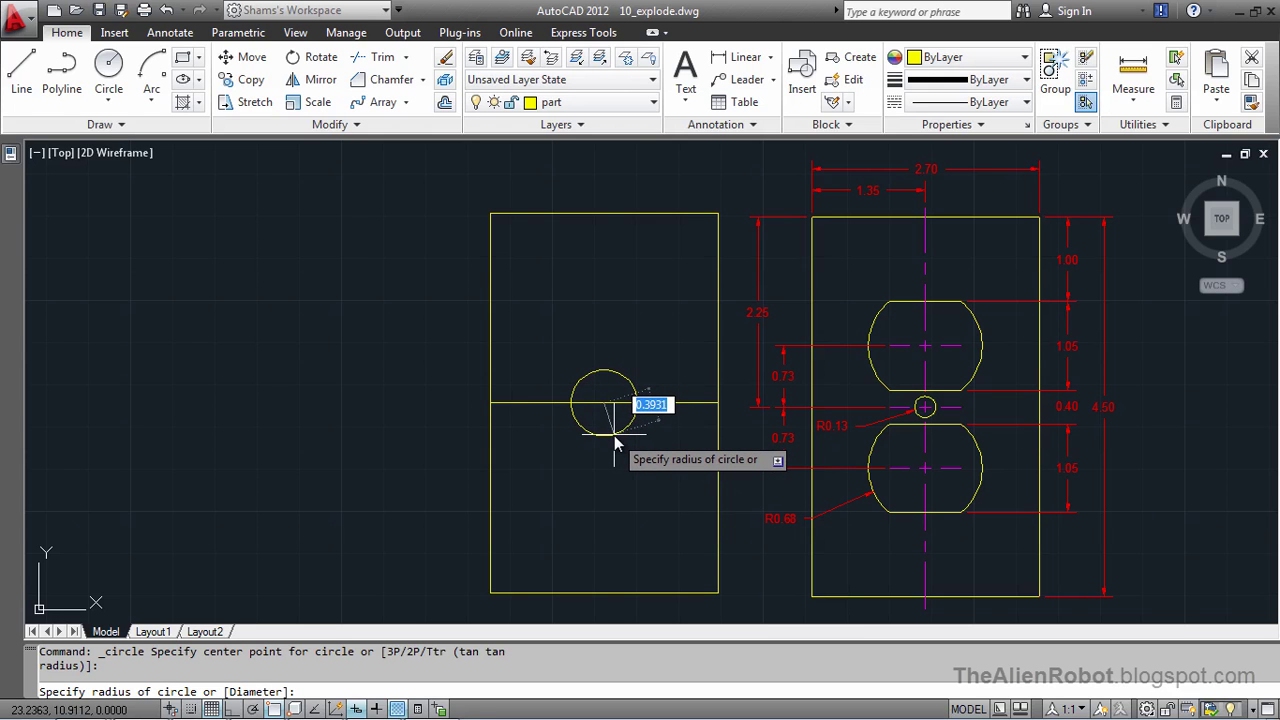
type(".")
key("Return")
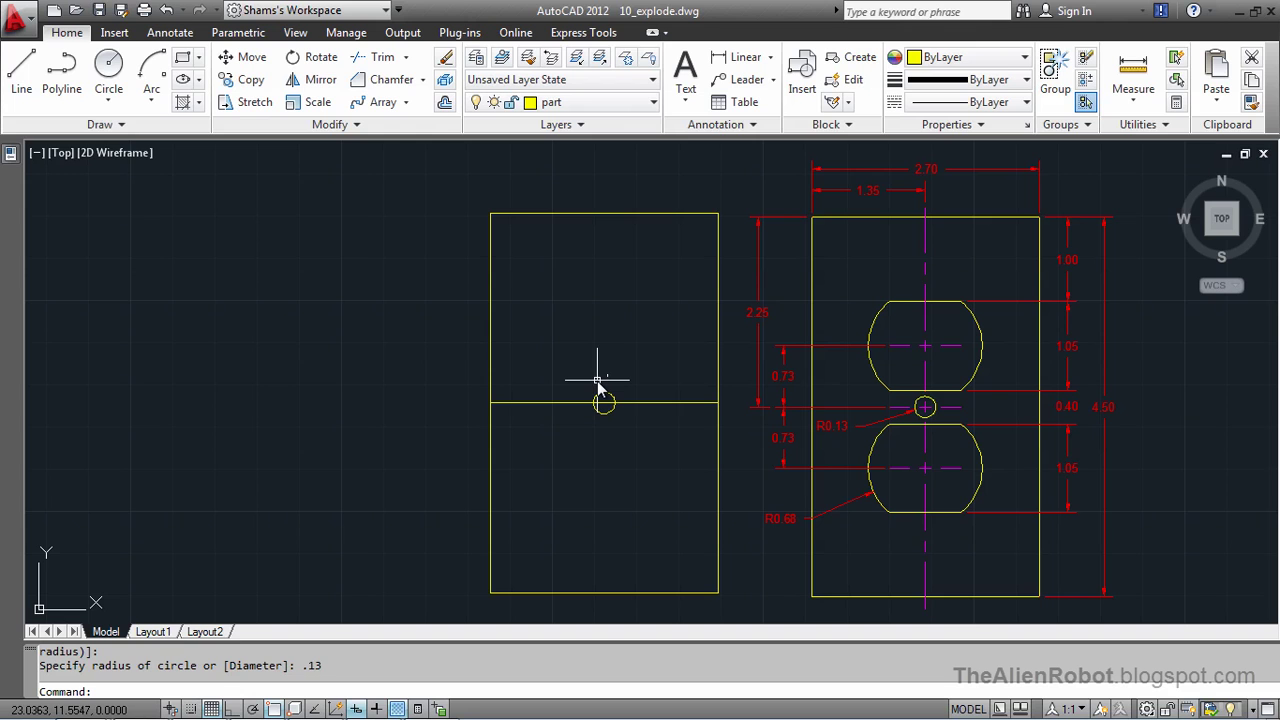
Step: Offset the plate's horizontal centre line by .73 both below and above itself
left_click(445, 103)
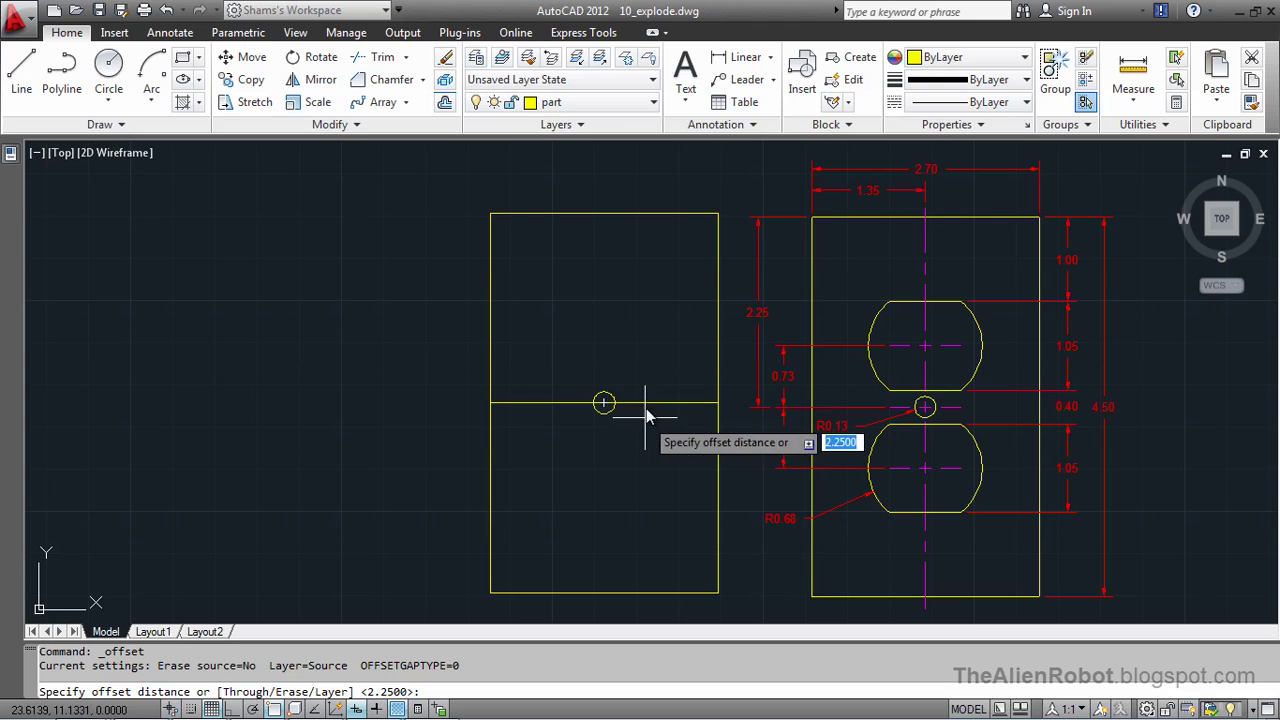
type(".73")
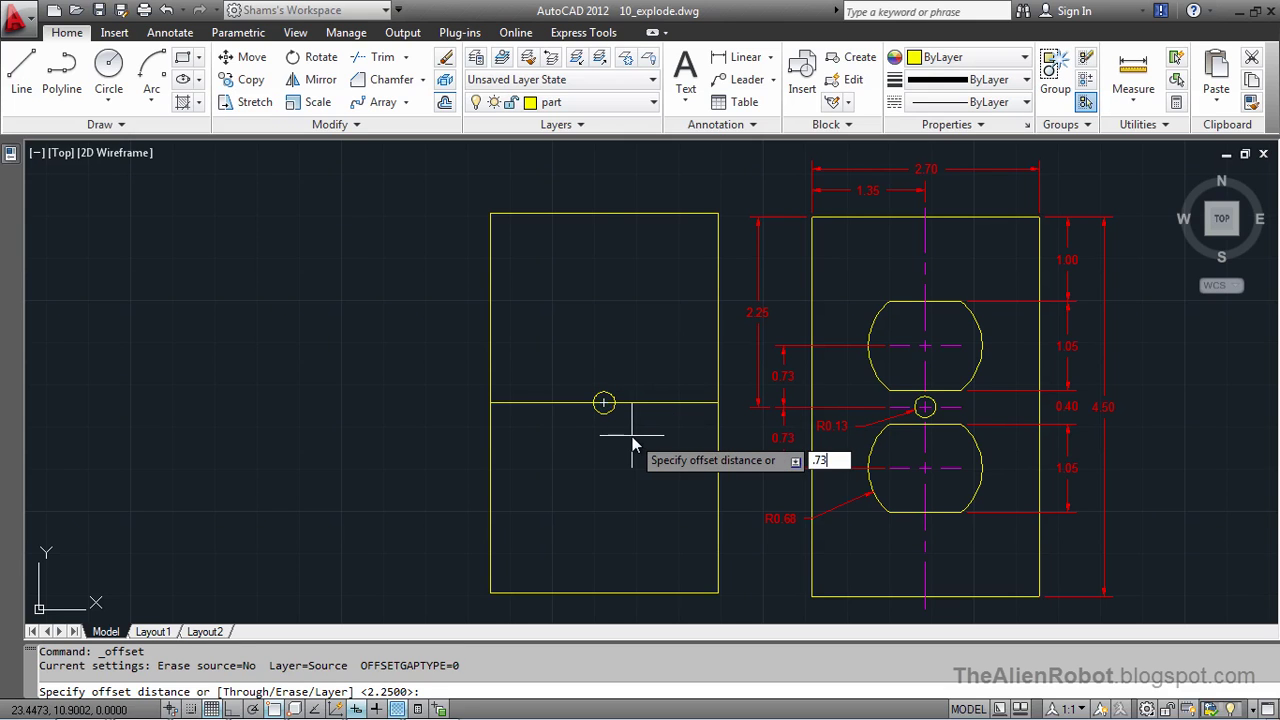
key("Return")
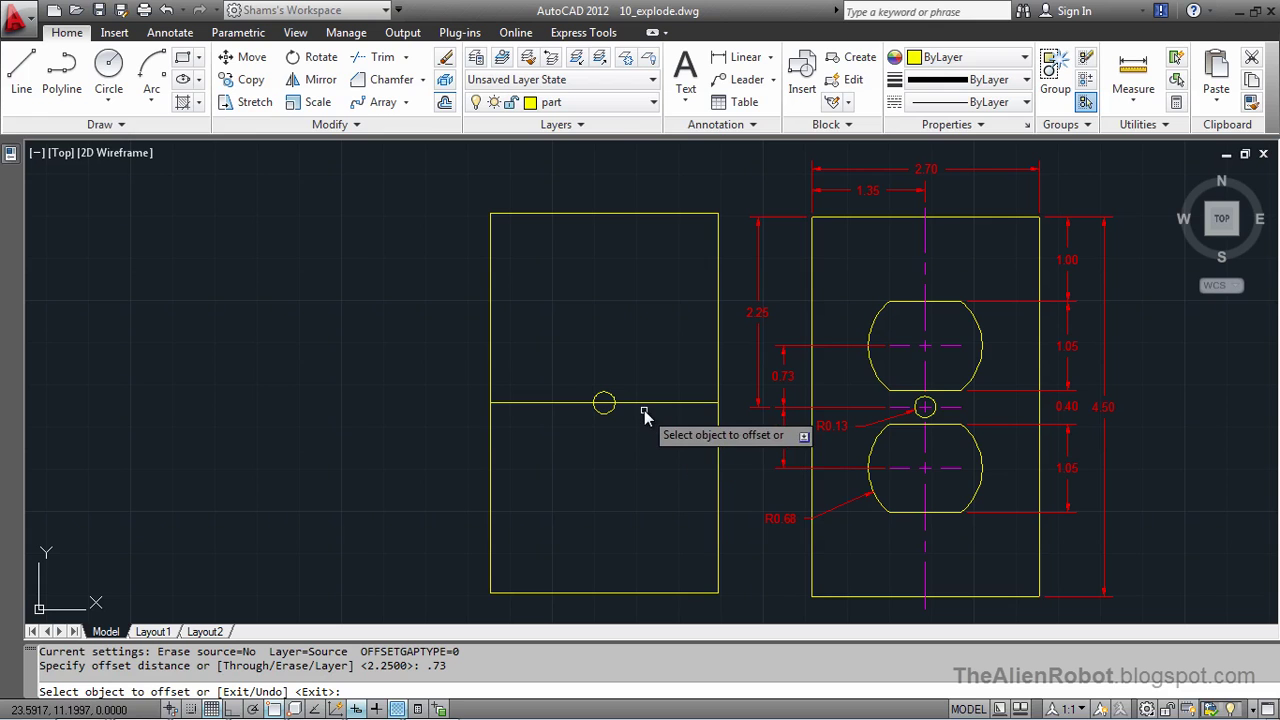
left_click(644, 404)
left_click(638, 444)
left_click(650, 404)
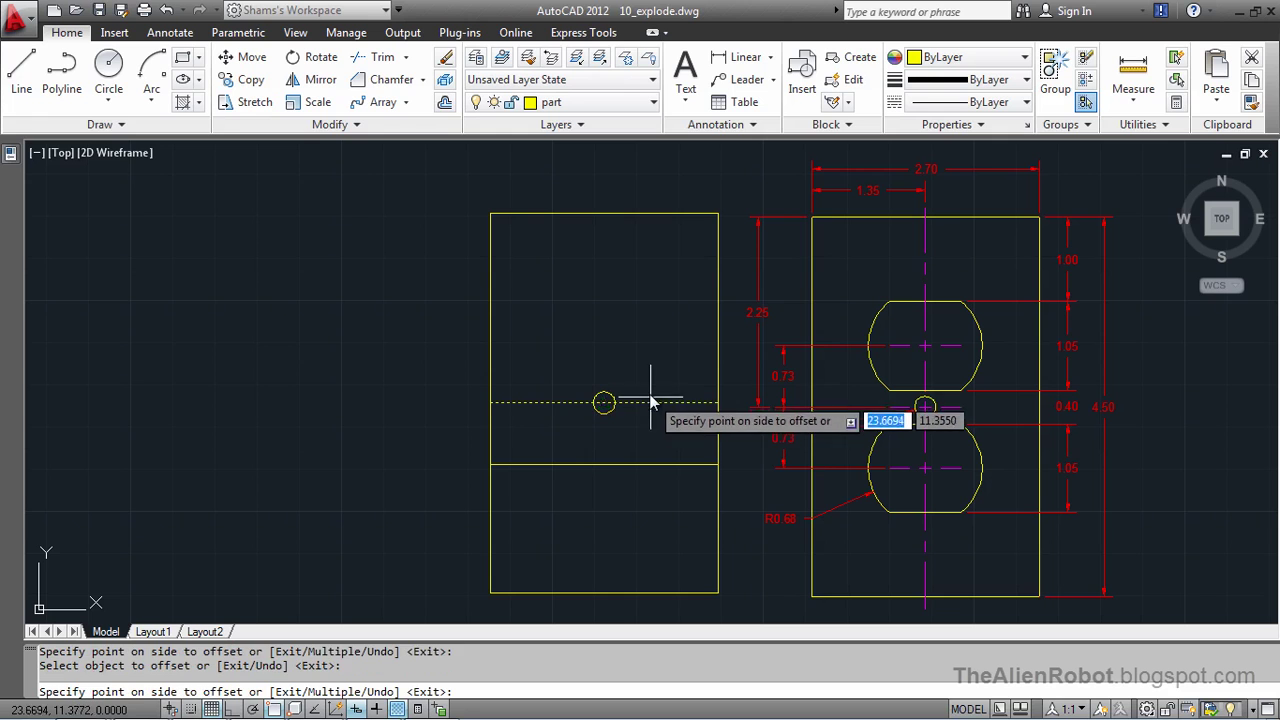
left_click(648, 377)
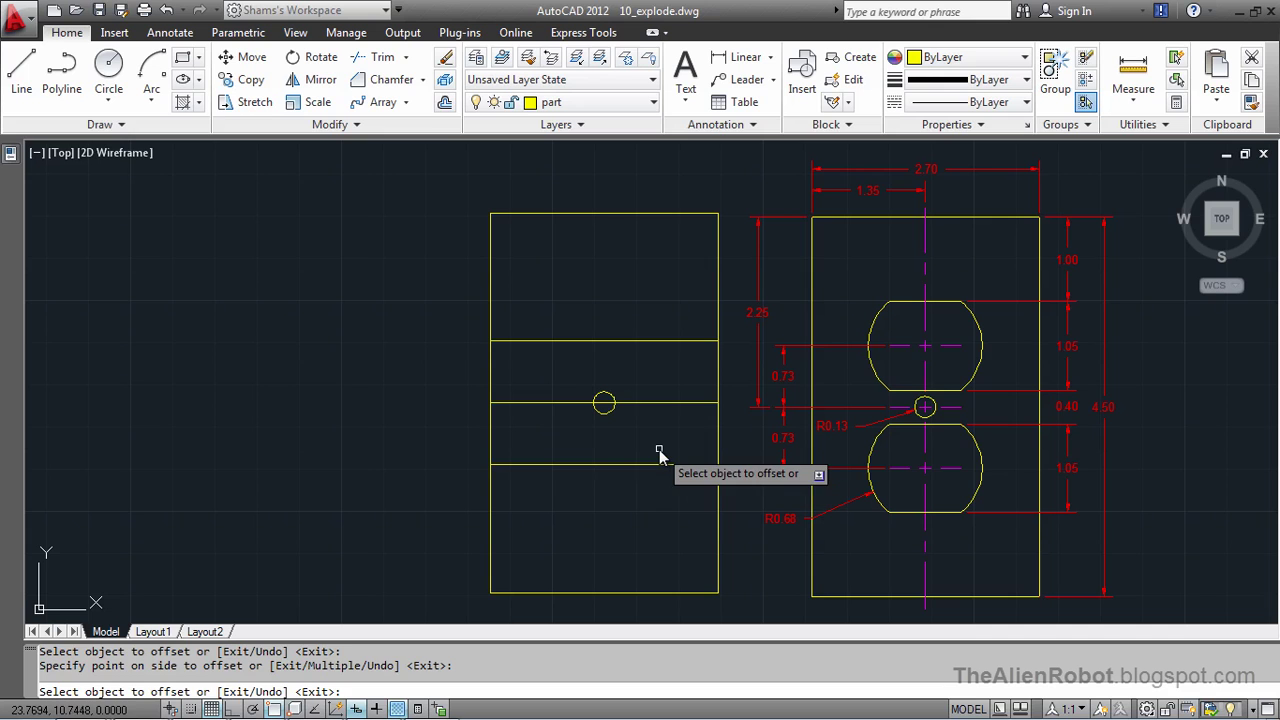
key("Escape")
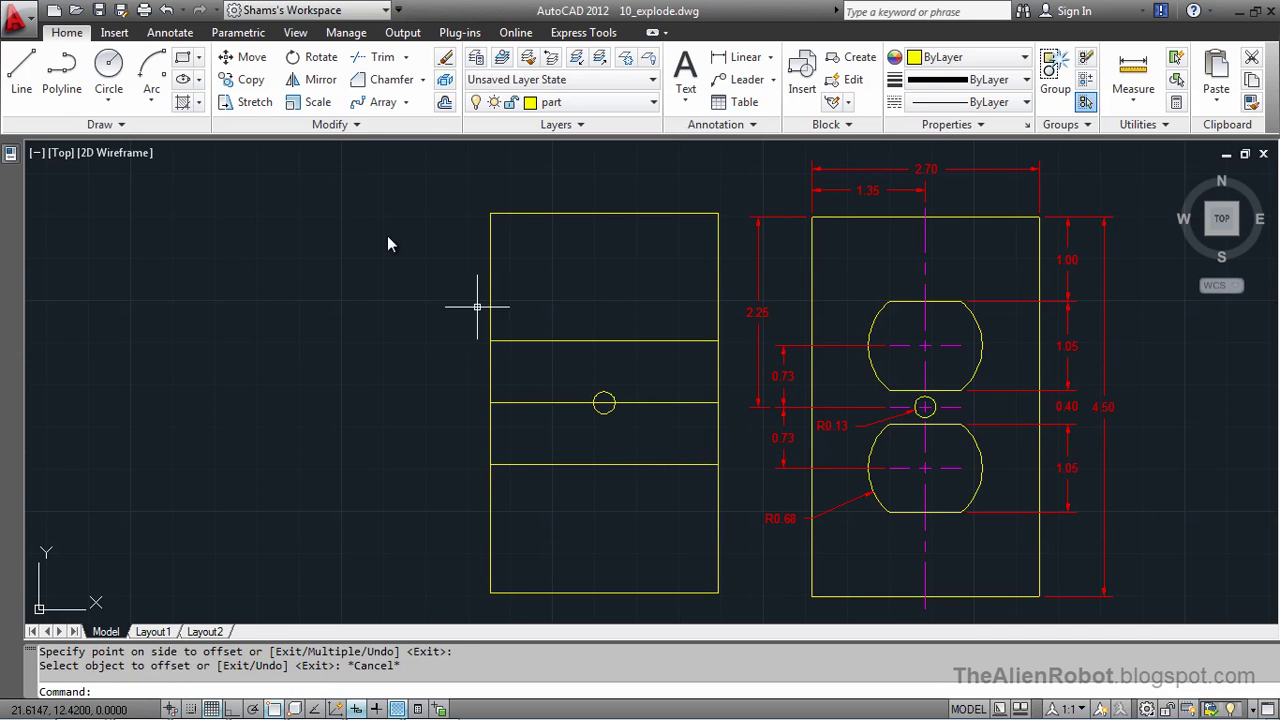
Step: Draw a circle of radius .68 centred on the midpoint of the line offset below the centre line
left_click(107, 80)
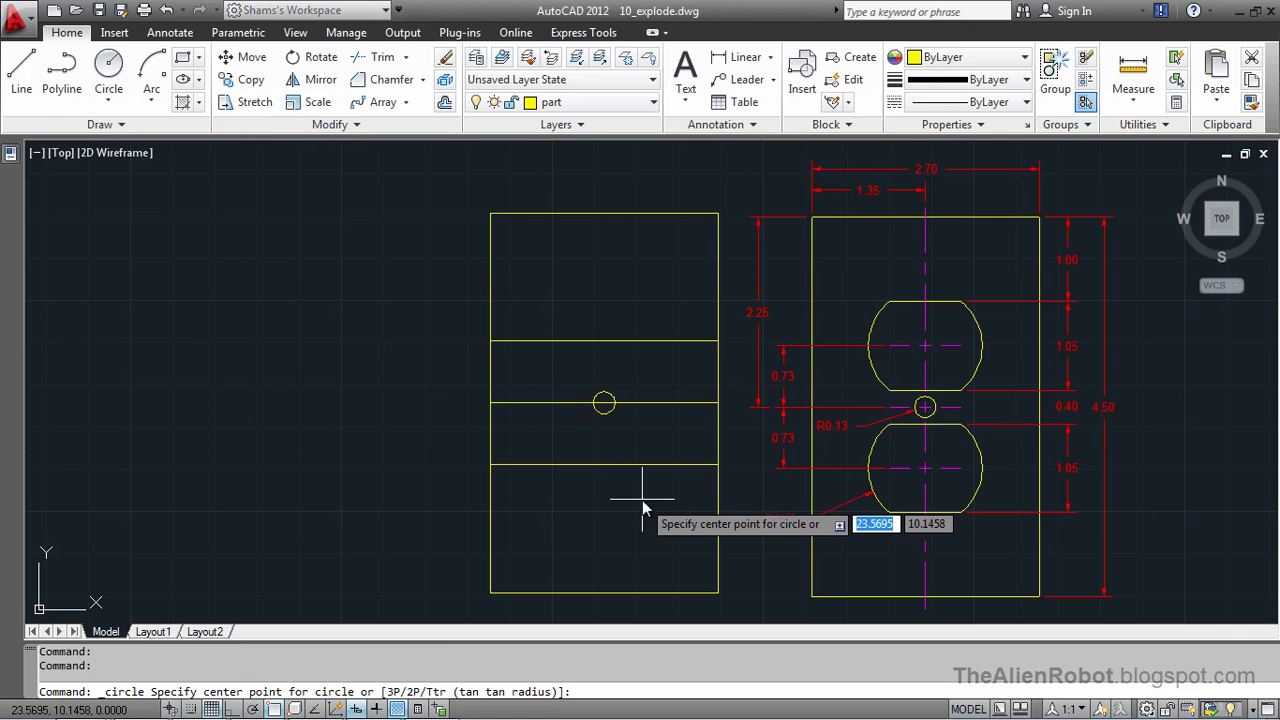
left_click(604, 464)
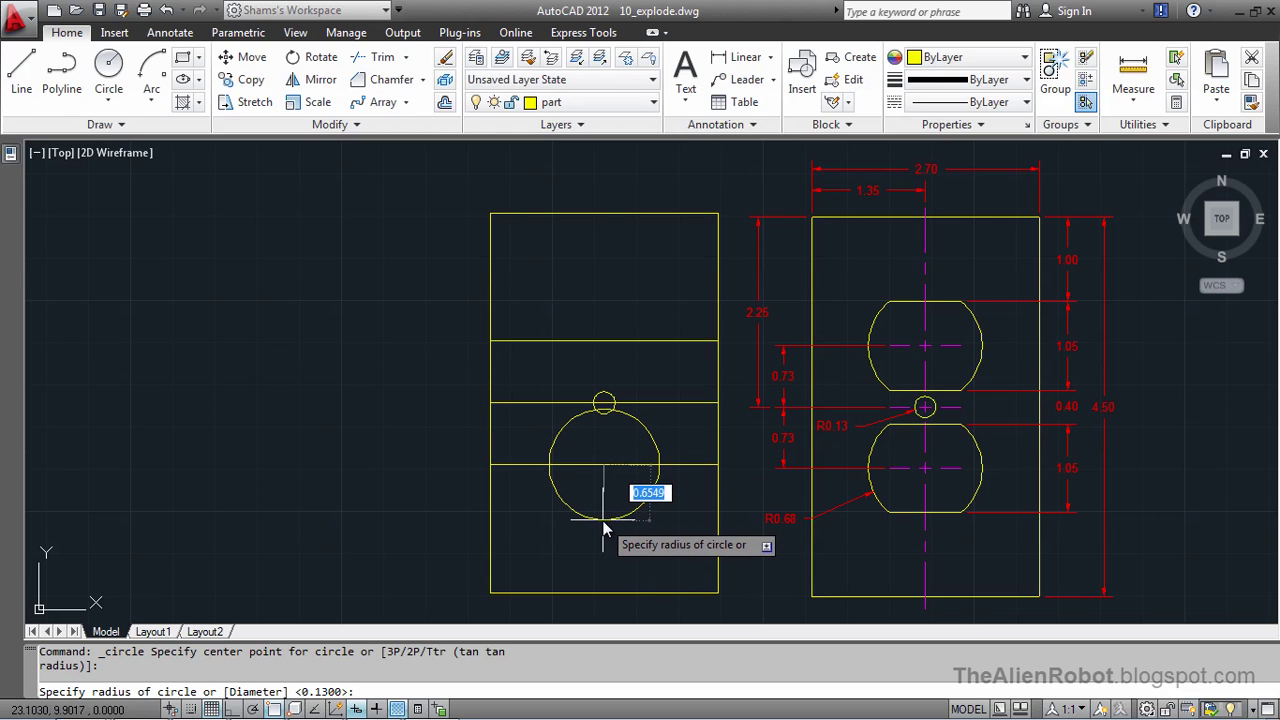
type(".")
type("68")
key("Return")
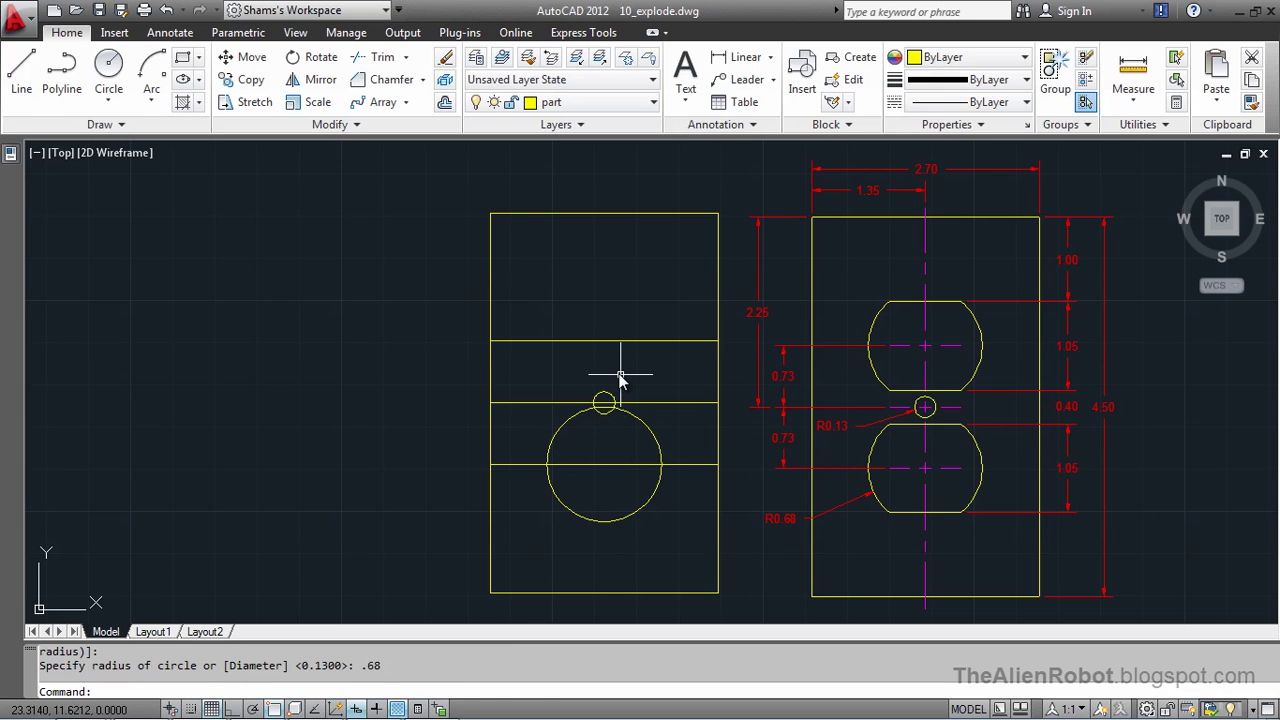
Step: Draw a circle of radius .68 centred on the midpoint of the line offset above the centre line
key("Return")
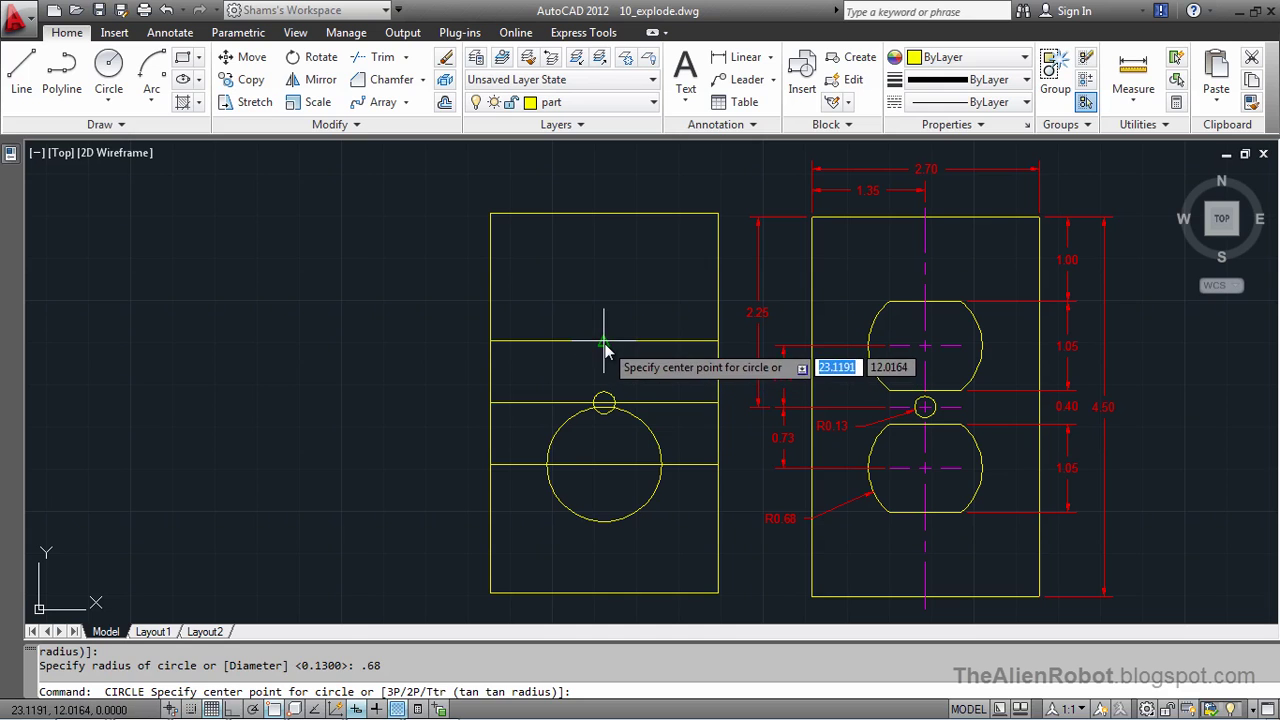
left_click(604, 341)
type(".")
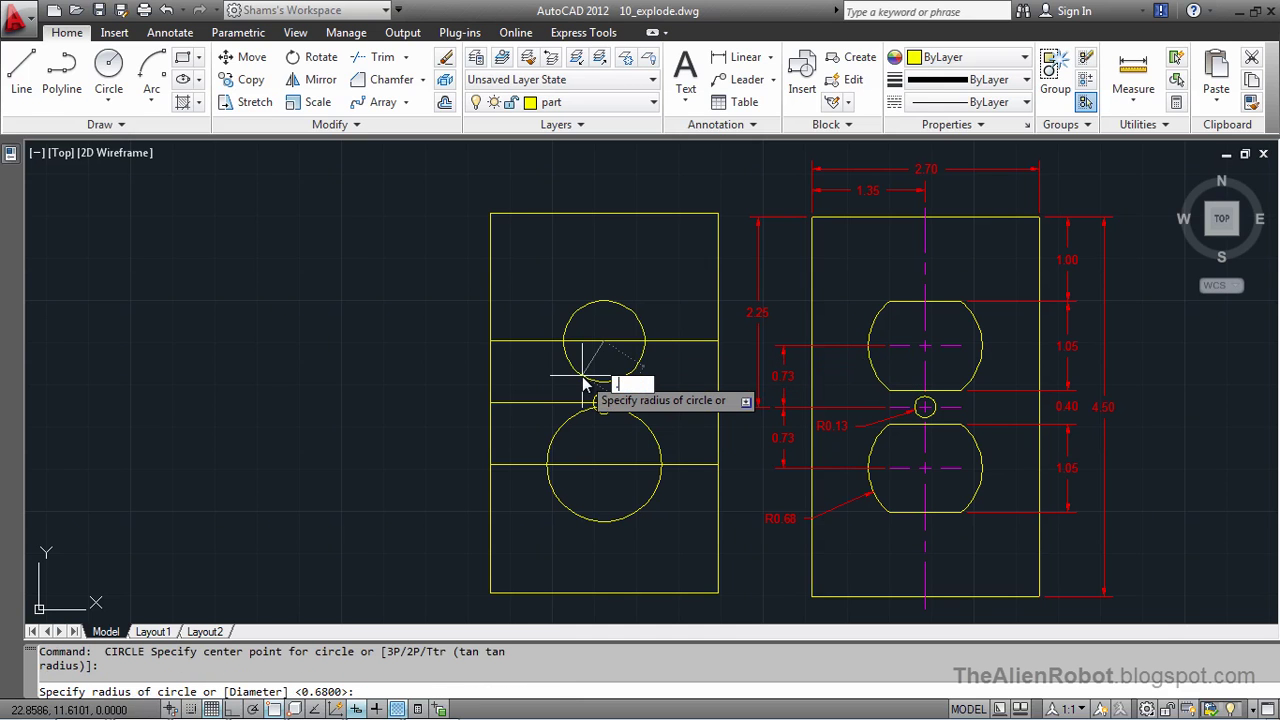
type("68")
key("Return")
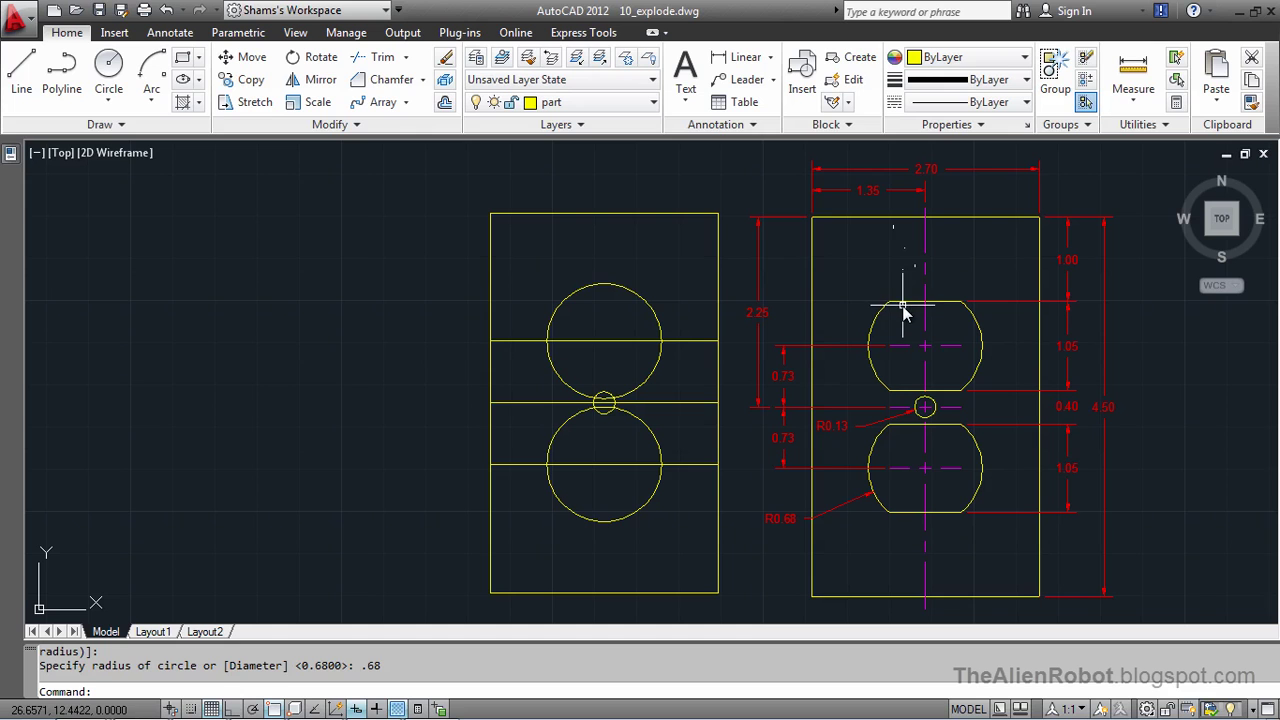
Step: Offset the new plate's upper edge 1 downward and its lower edge 1 upward
left_click(445, 103)
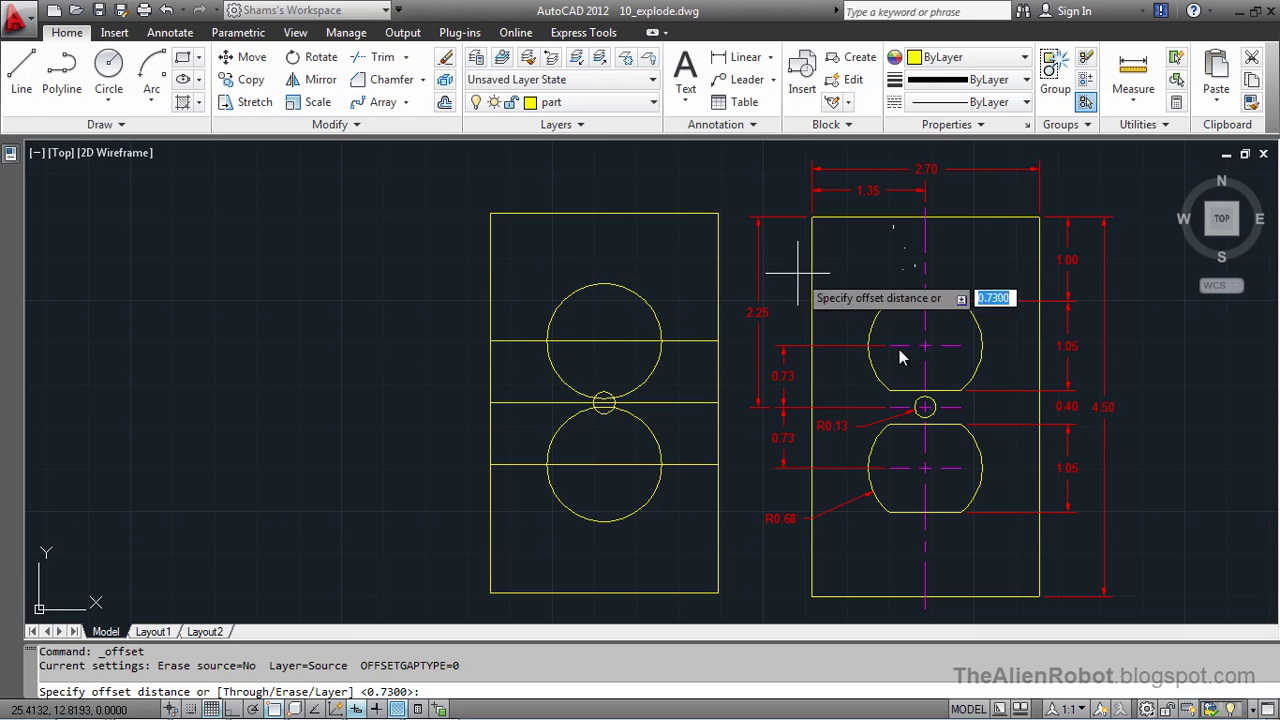
type("1")
key("Return")
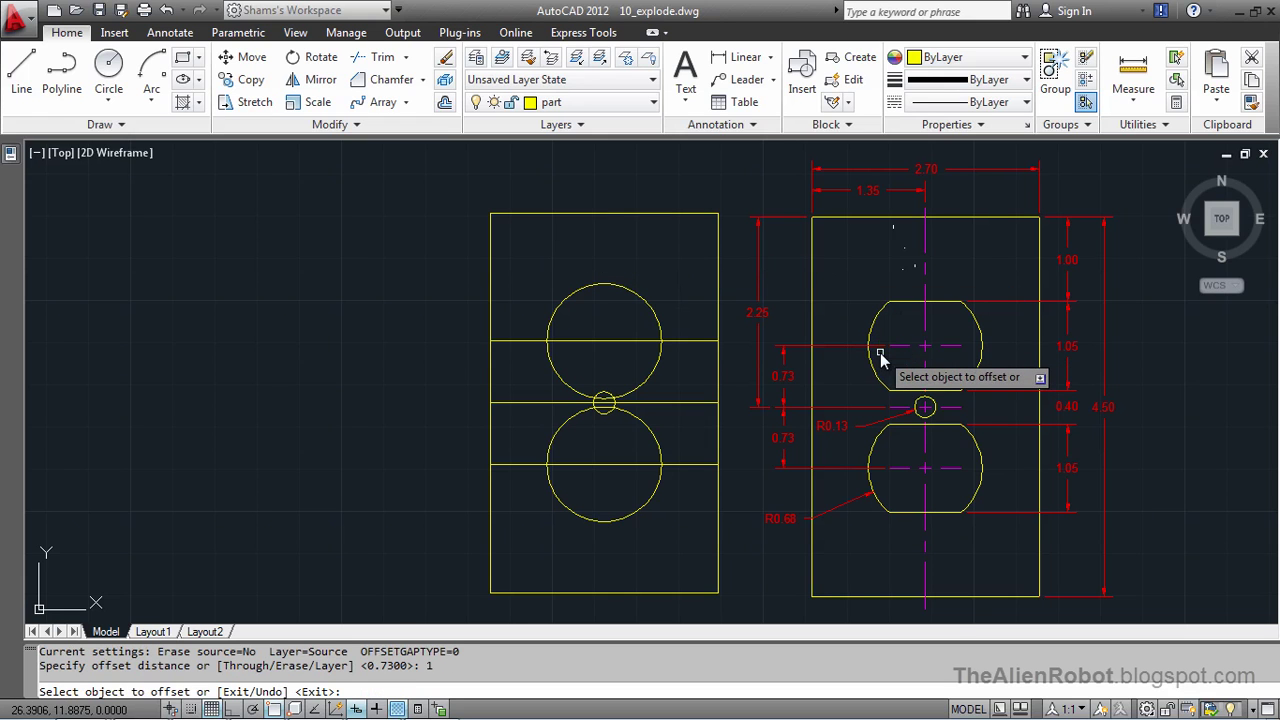
left_click(661, 213)
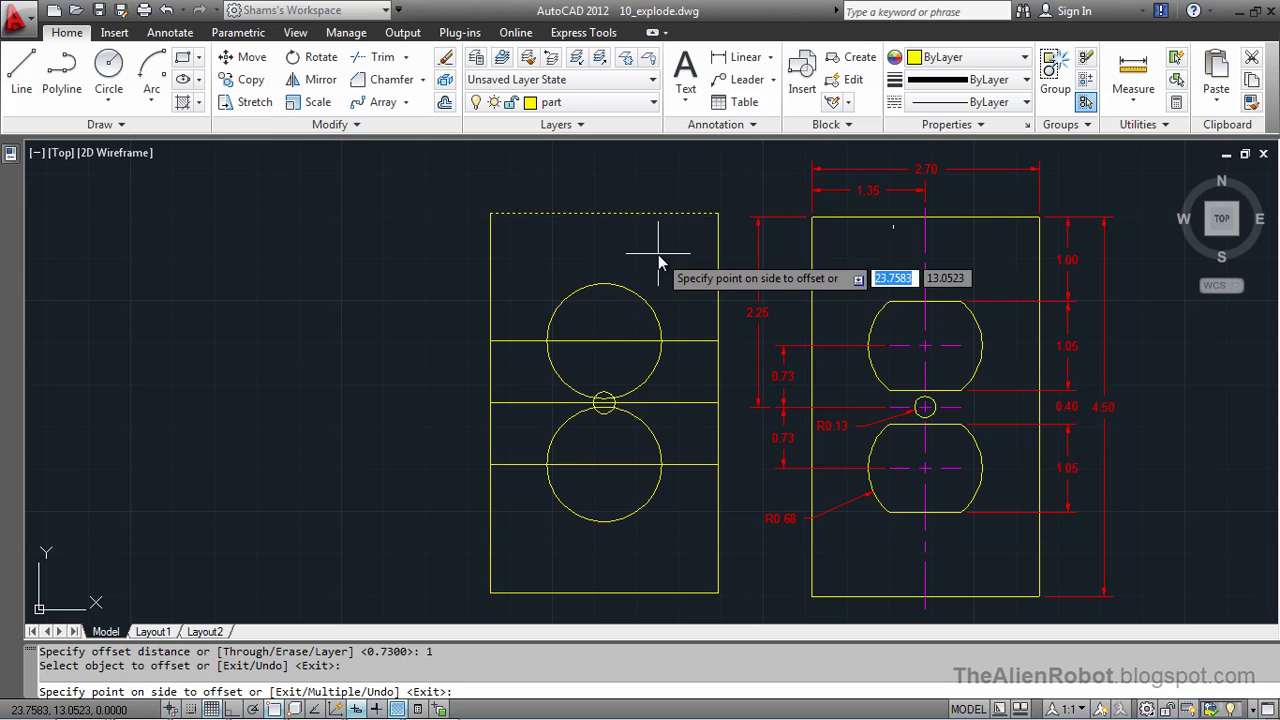
left_click(658, 254)
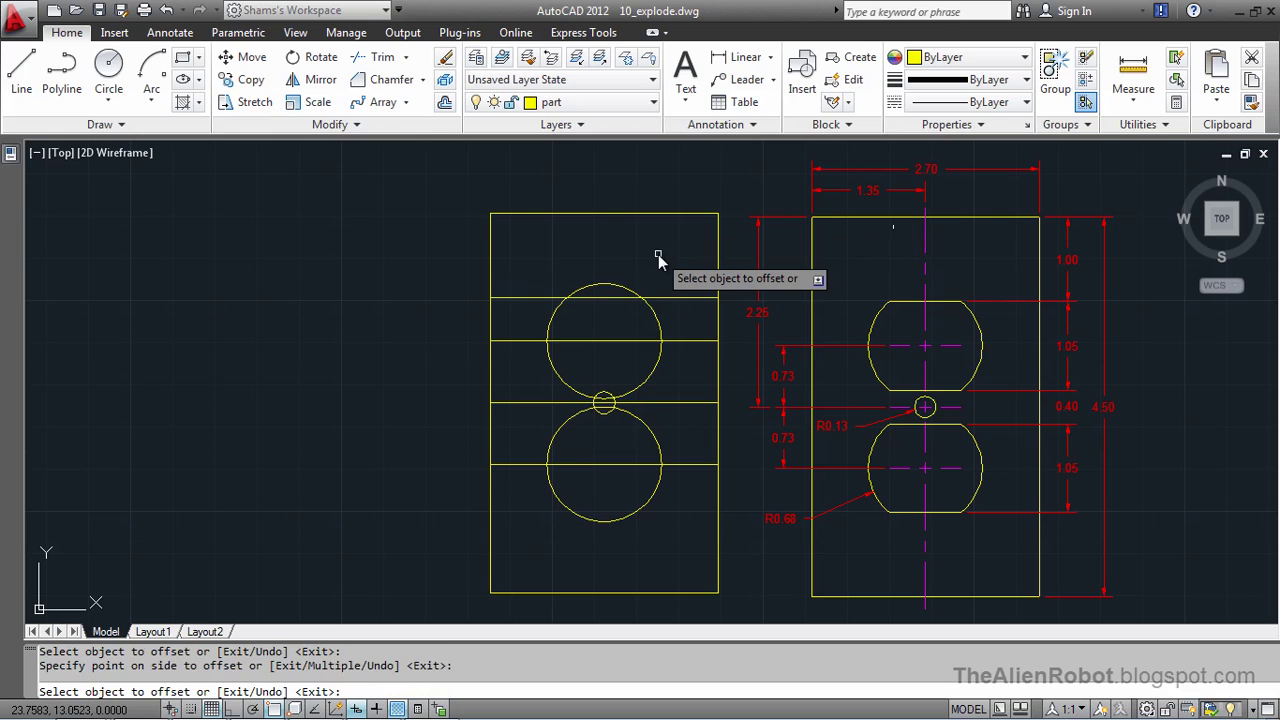
left_click(583, 593)
left_click(570, 543)
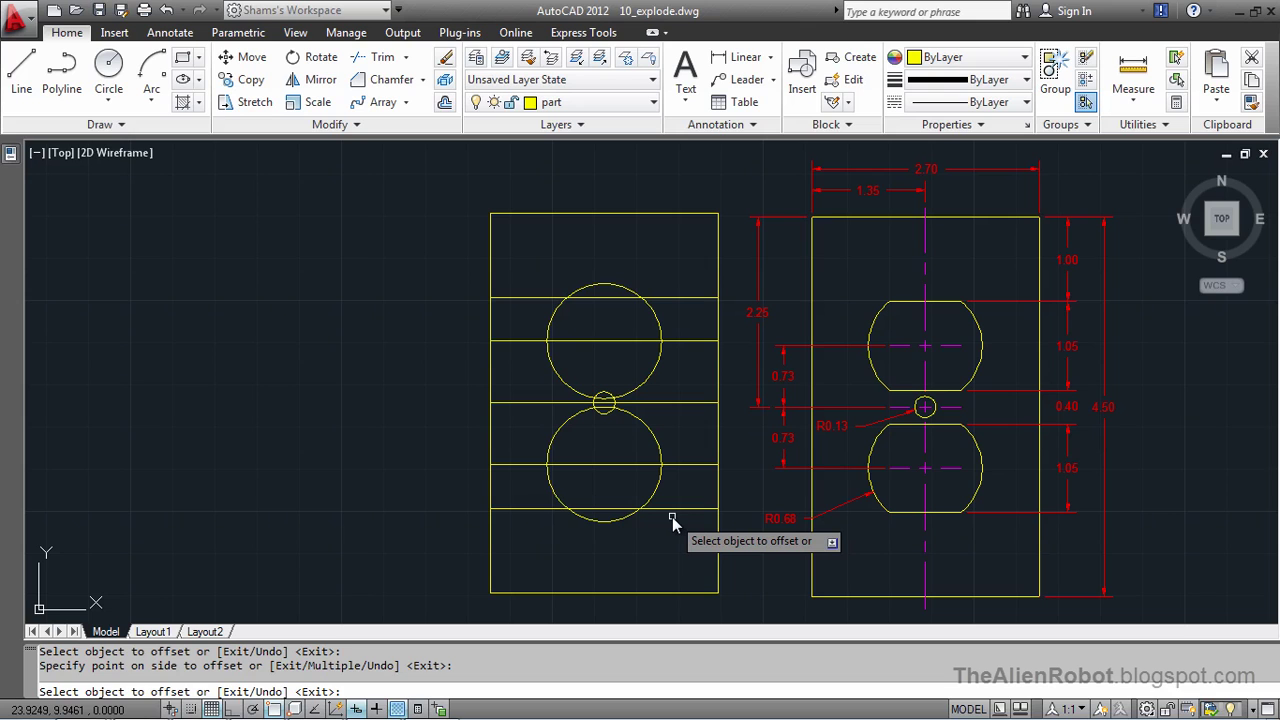
key("Escape")
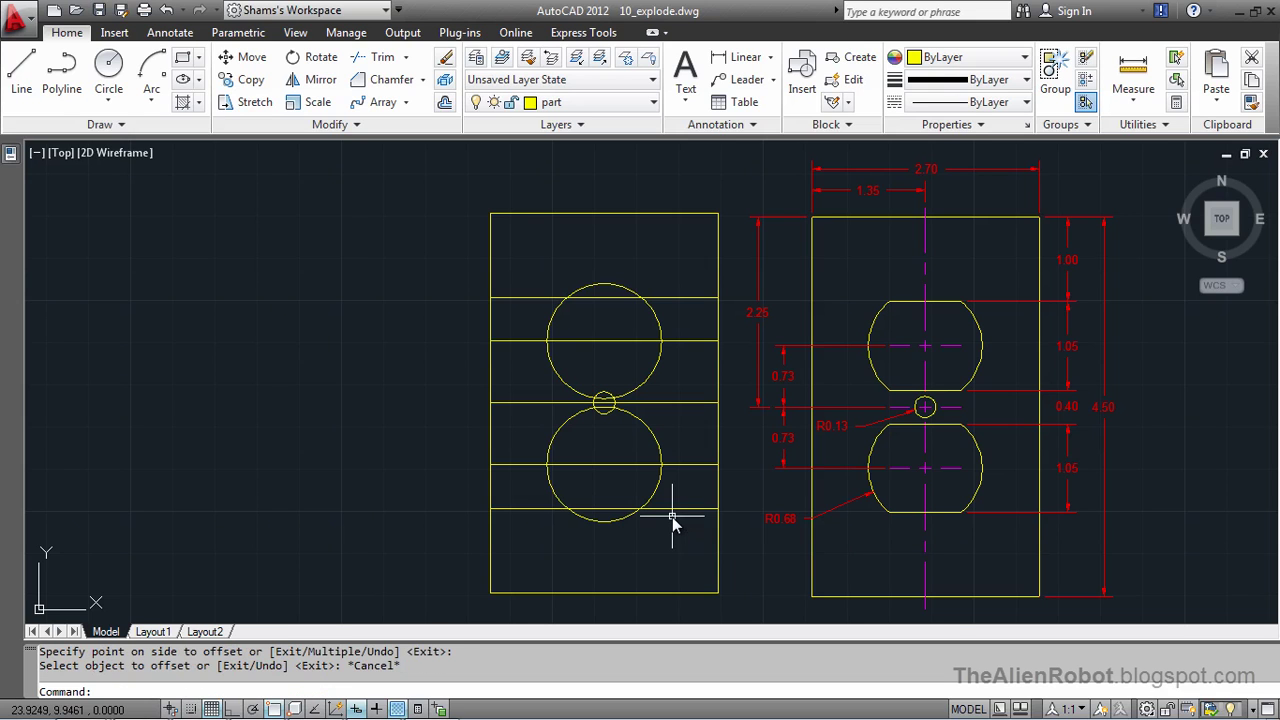
Step: Offset the two lines nearest the plate's upper and lower edges 1.05 toward the plate's centre
left_click(445, 104)
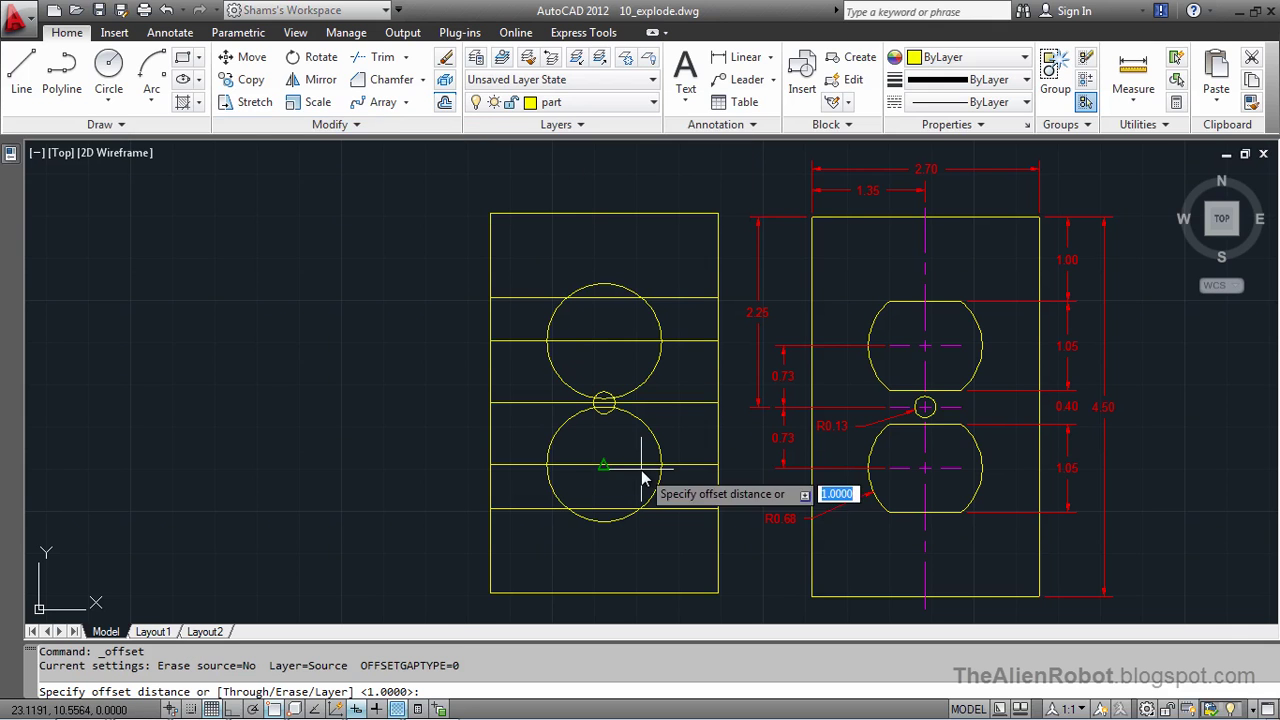
type("1.05")
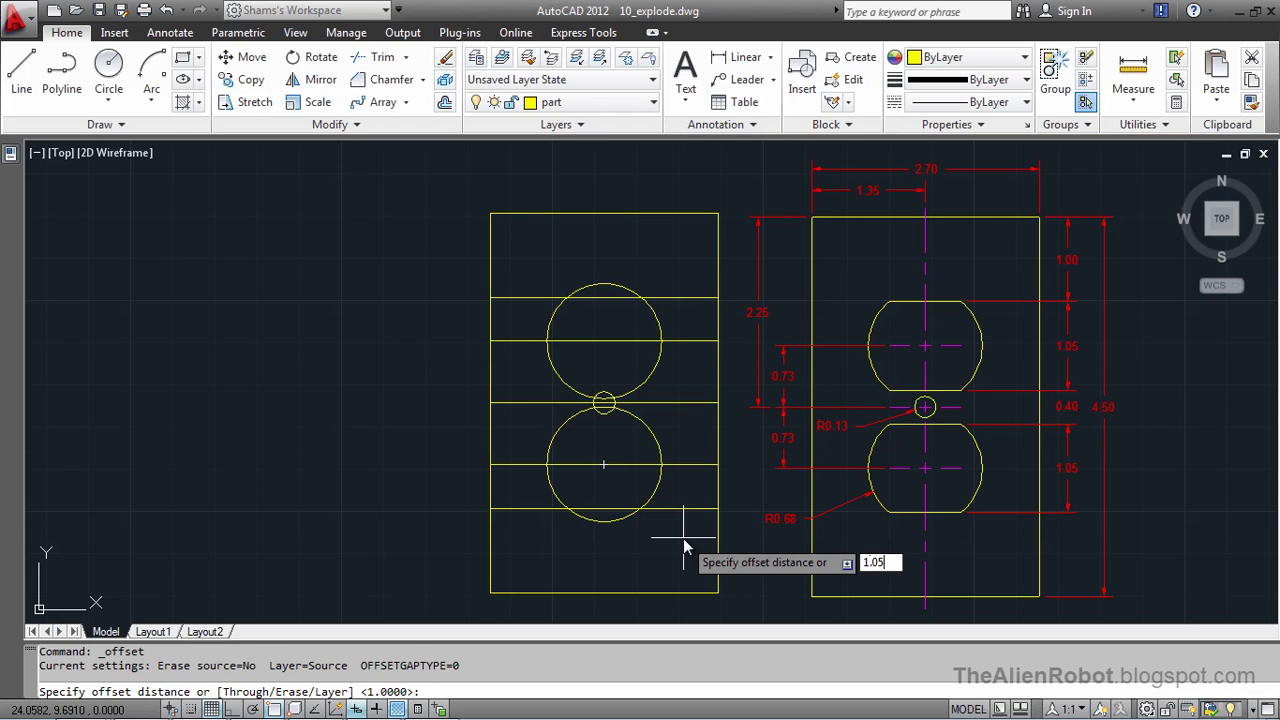
key("Return")
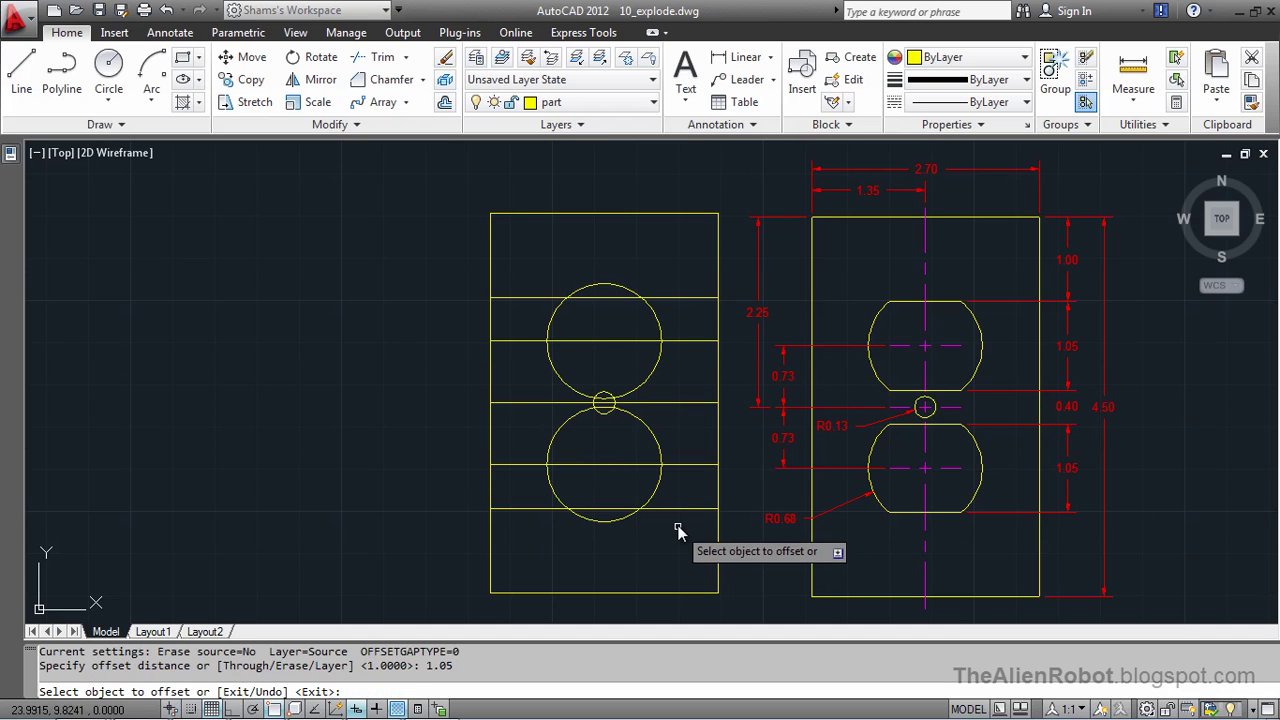
left_click(678, 510)
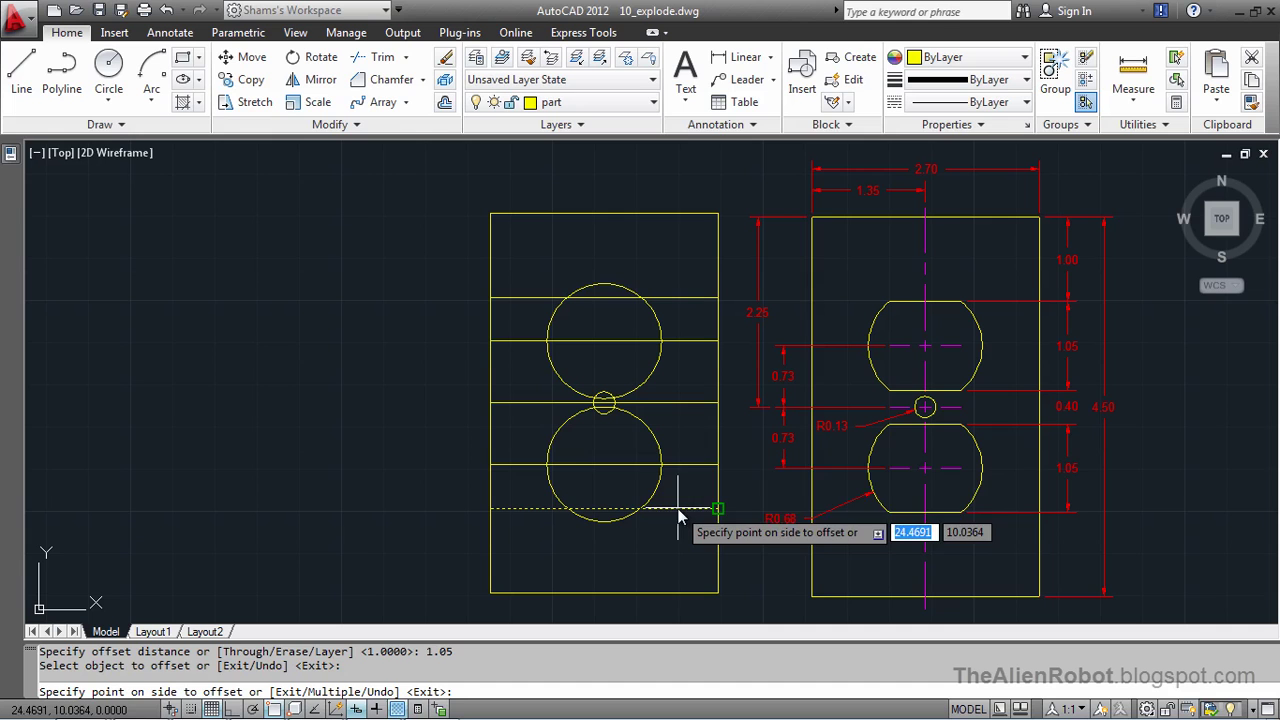
left_click(678, 455)
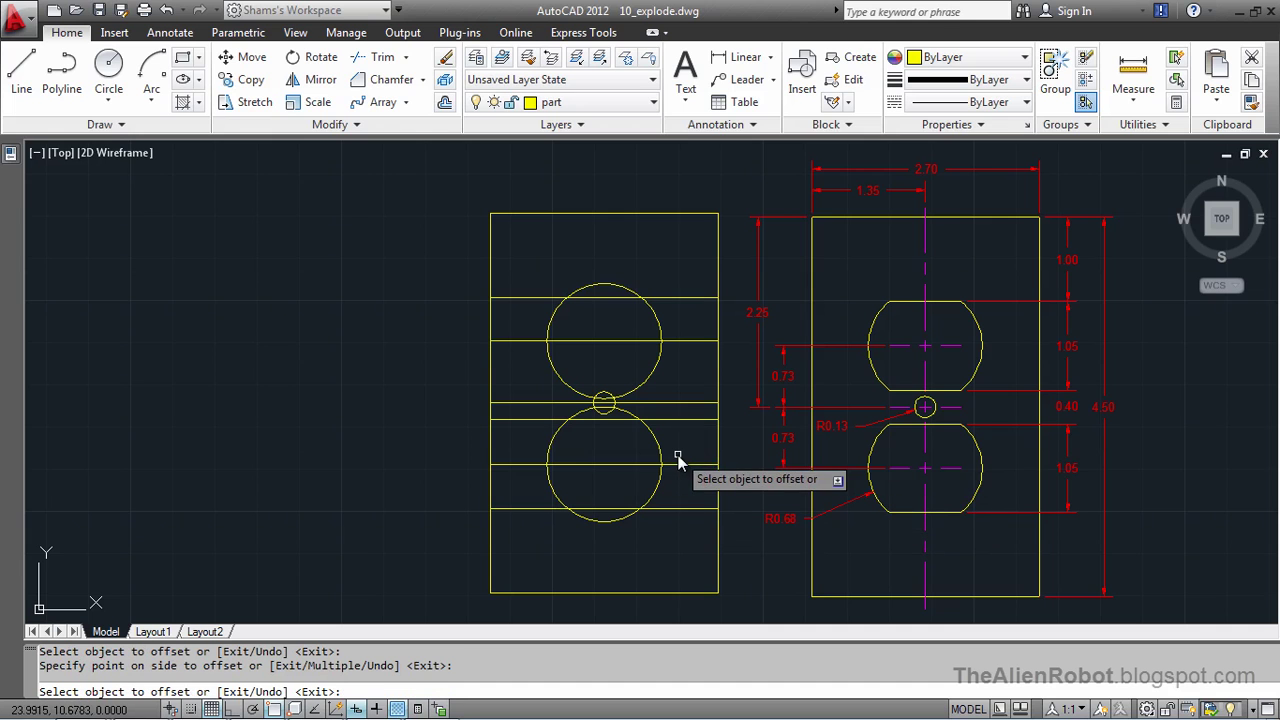
left_click(660, 297)
left_click(672, 354)
key("Escape")
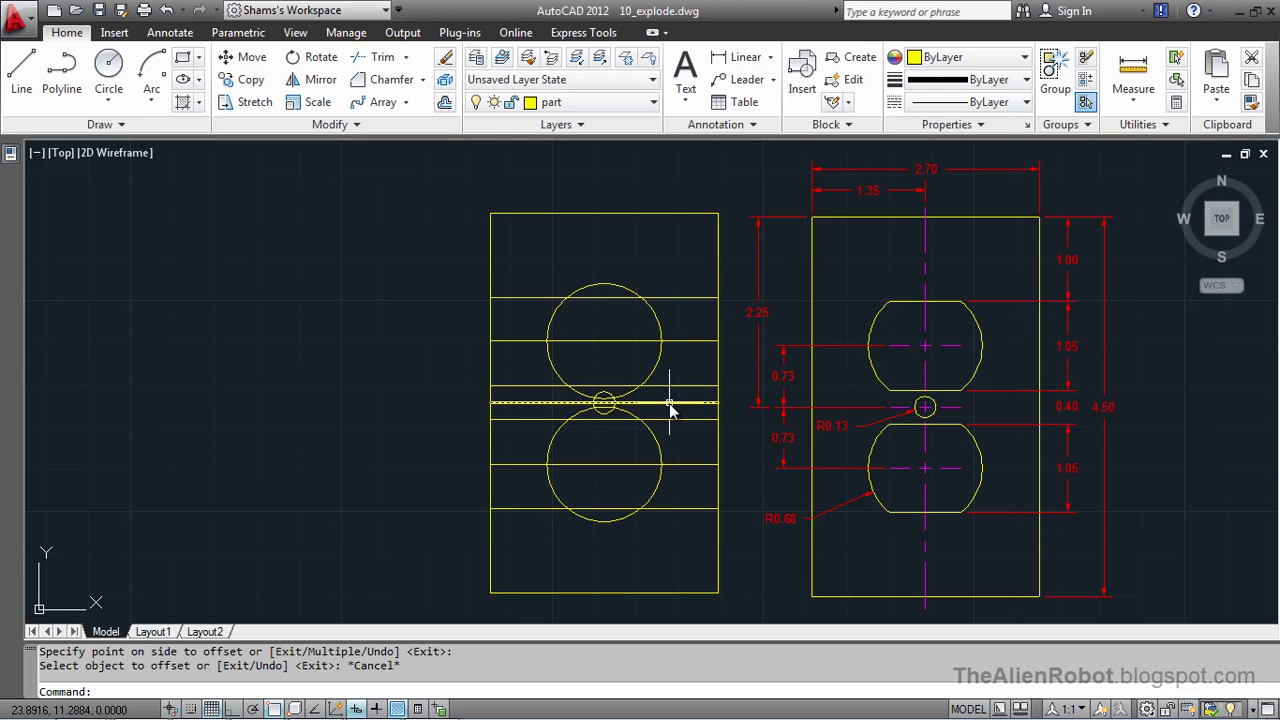
Step: Erase the plate's horizontal centre line and the two horizontal lines through the large circles' centres
left_click(669, 403)
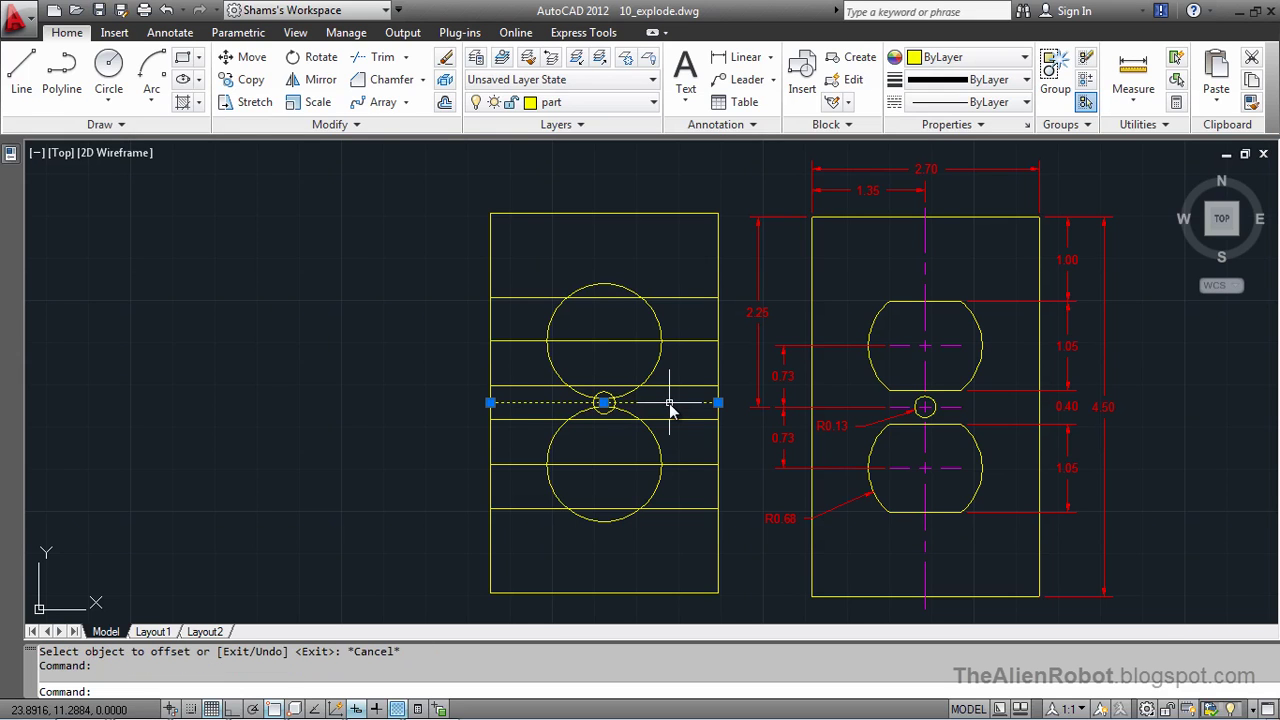
key("Delete")
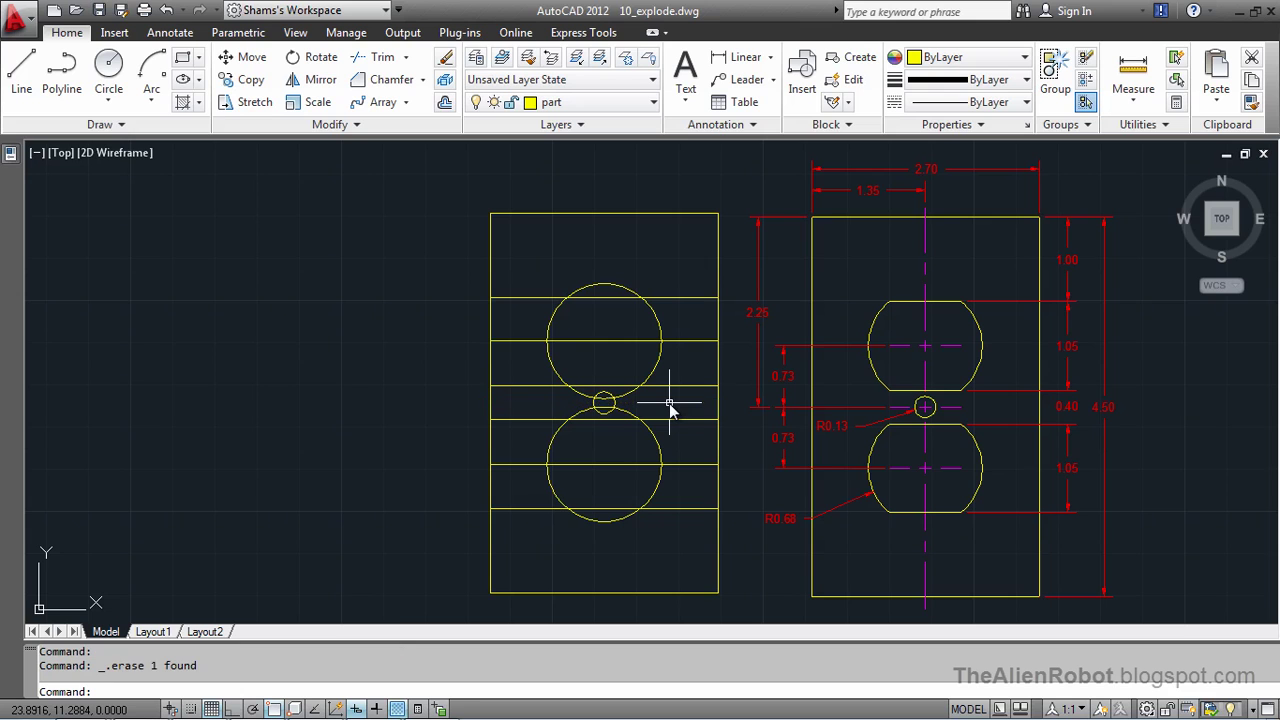
left_click(690, 342)
left_click(683, 465)
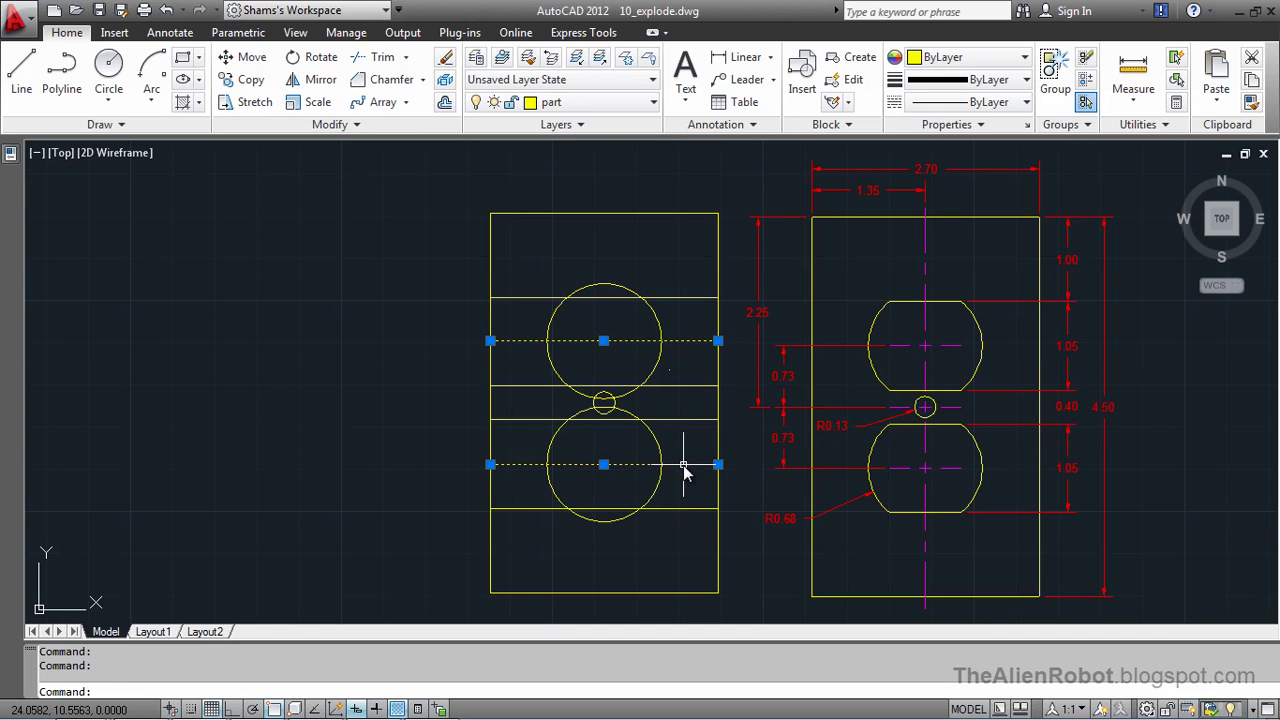
key("Delete")
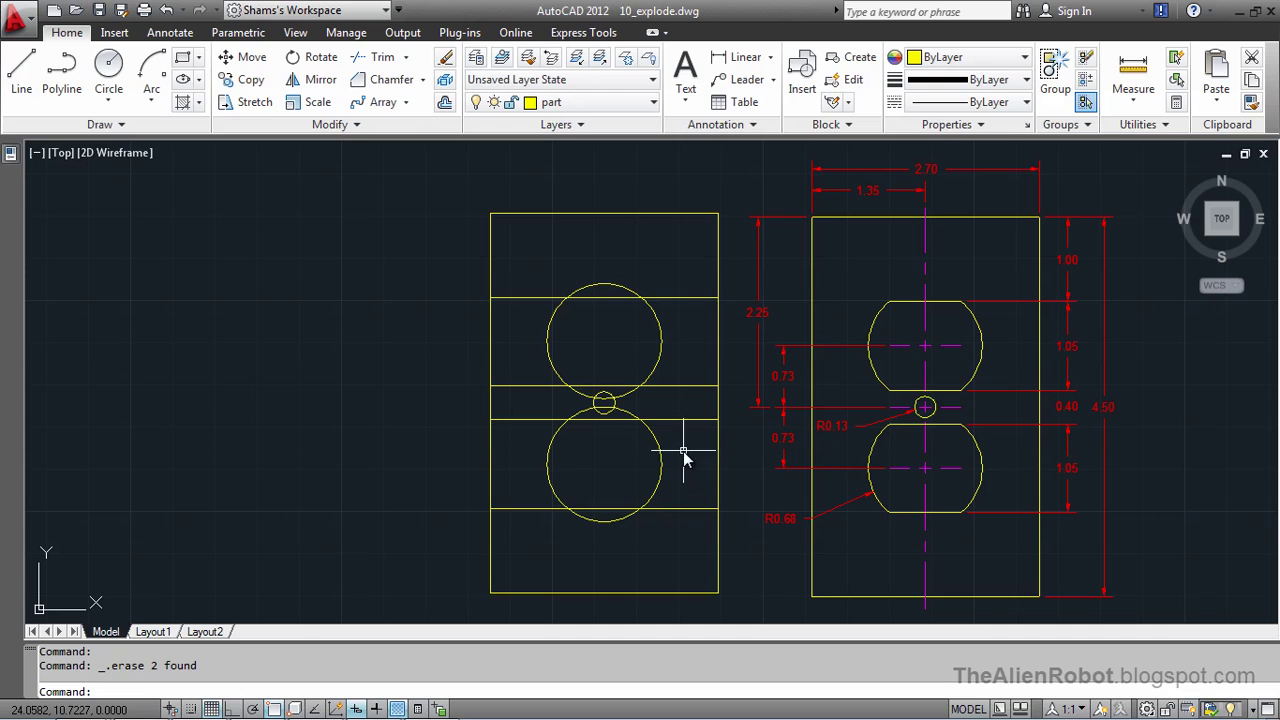
key("Delete")
Step: With the circles and inner horizontal lines as cutting edges, trim the large circles' upper and lower arcs that project beyond those lines
left_click(385, 60)
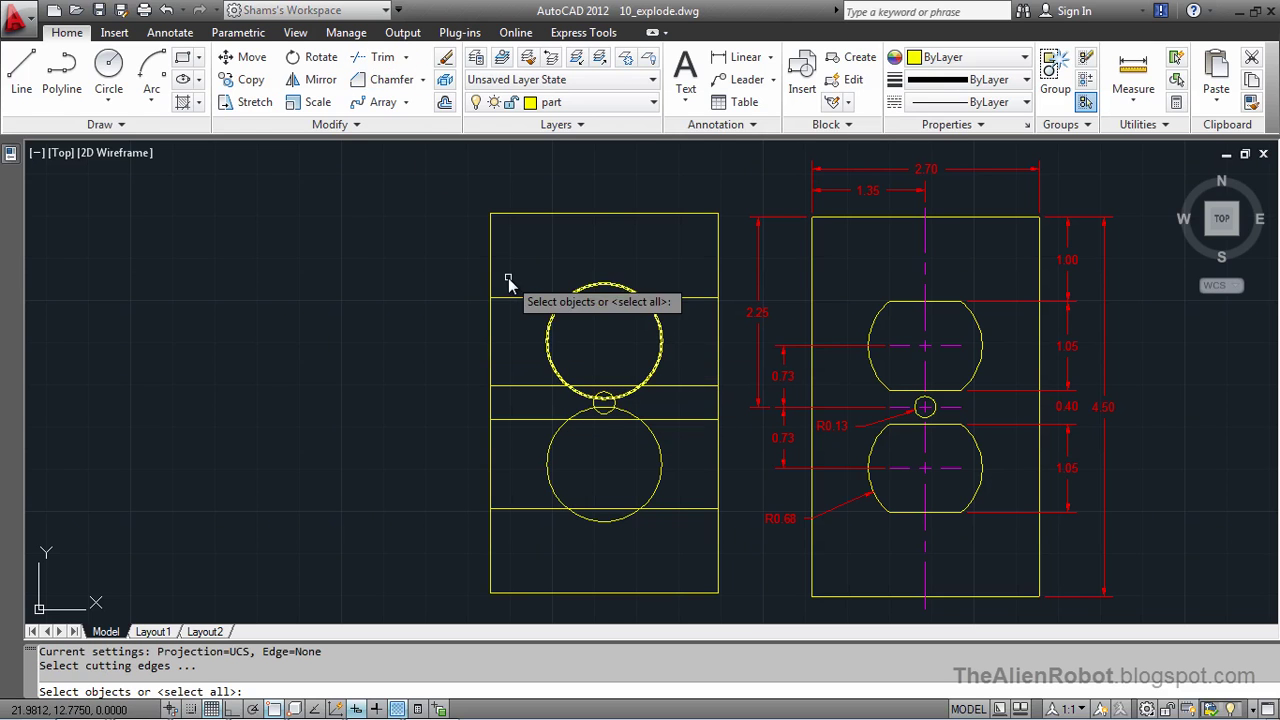
left_click(460, 274)
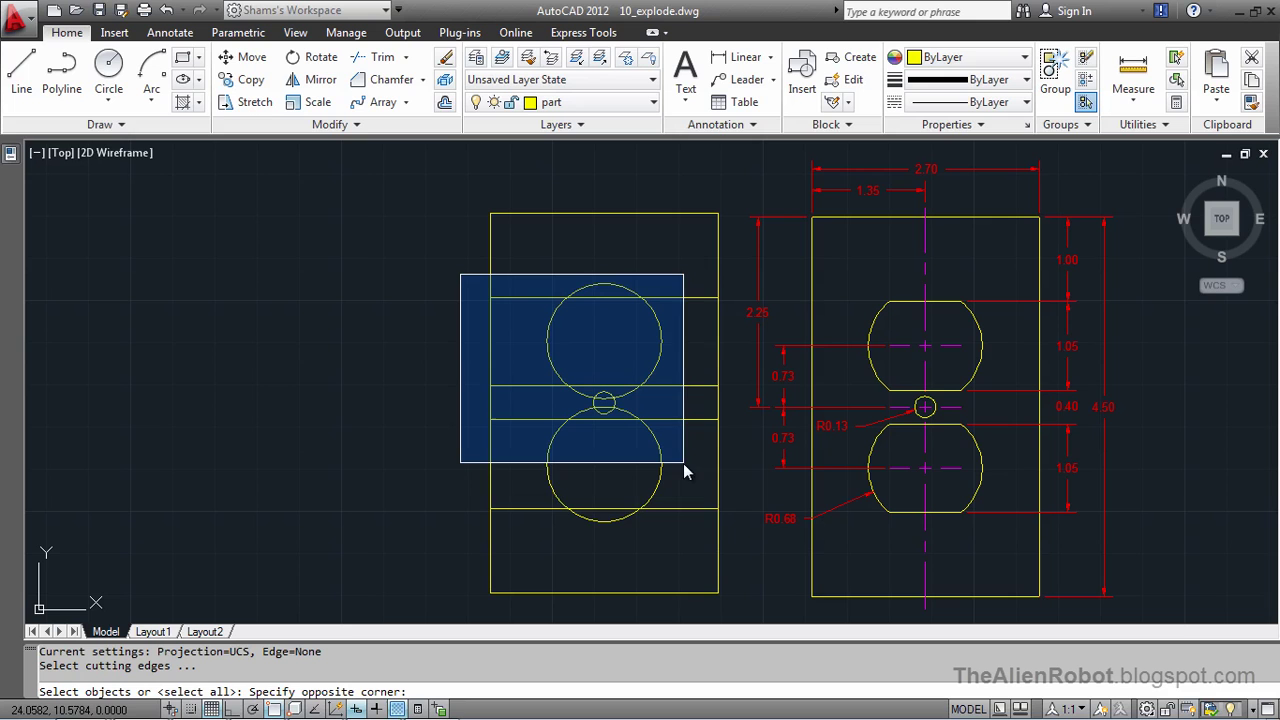
left_click(736, 525)
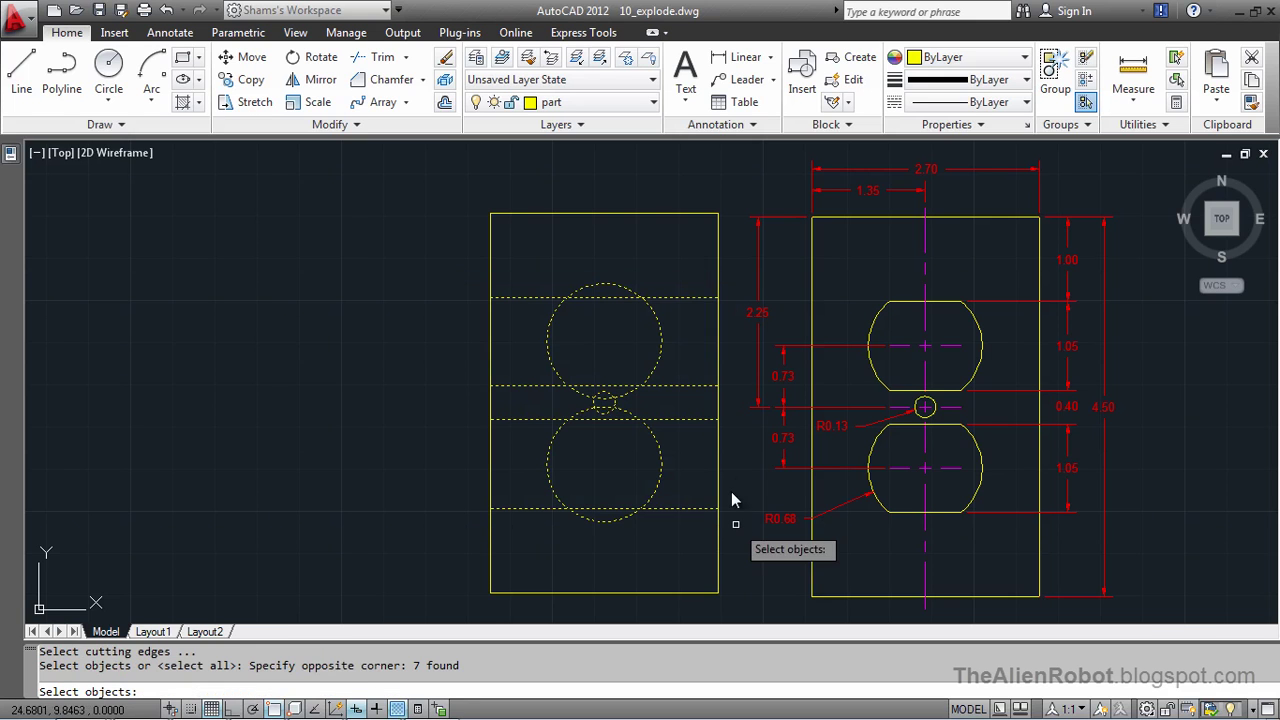
left_click(595, 287)
key("Return")
left_click(595, 287)
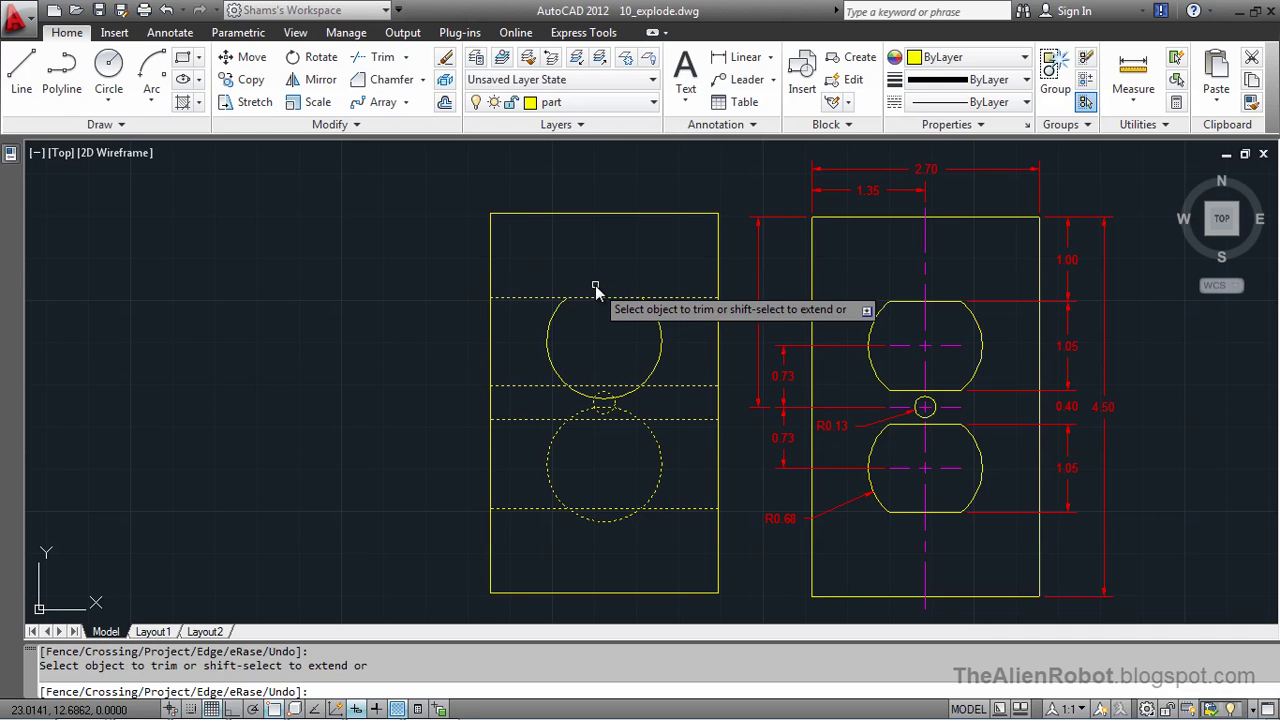
left_click(618, 525)
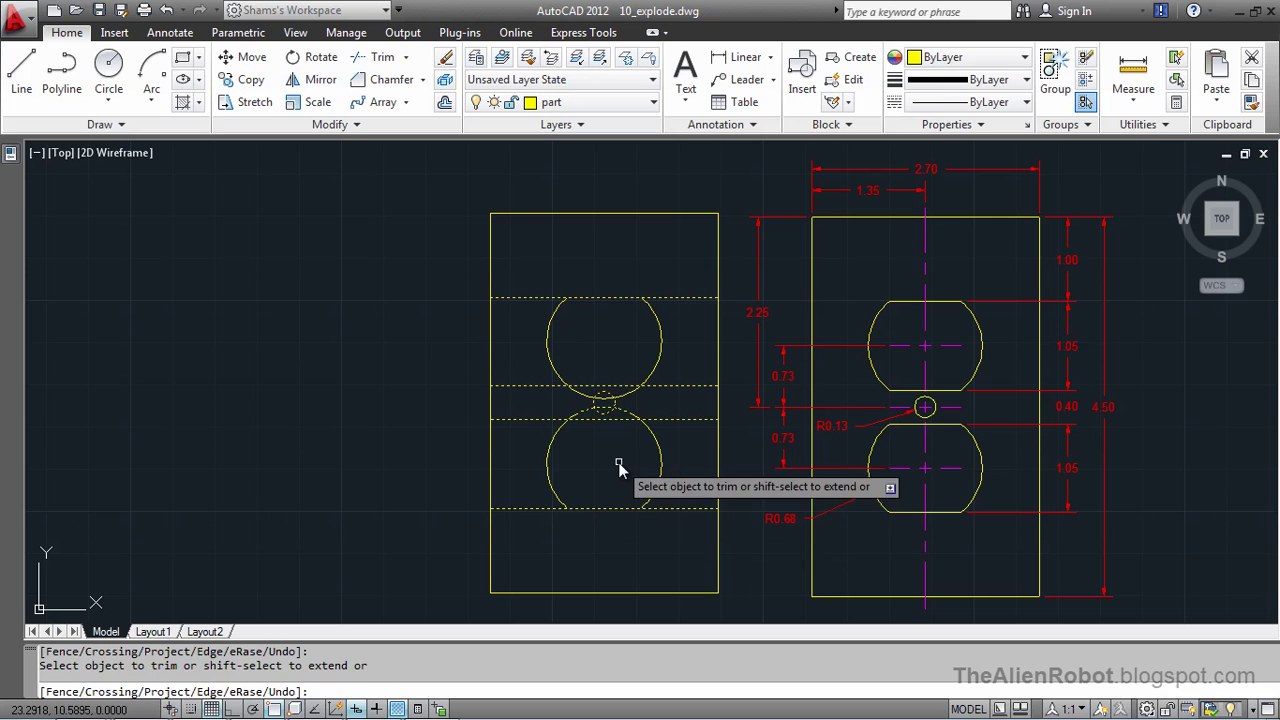
left_click(585, 413)
left_click(586, 400)
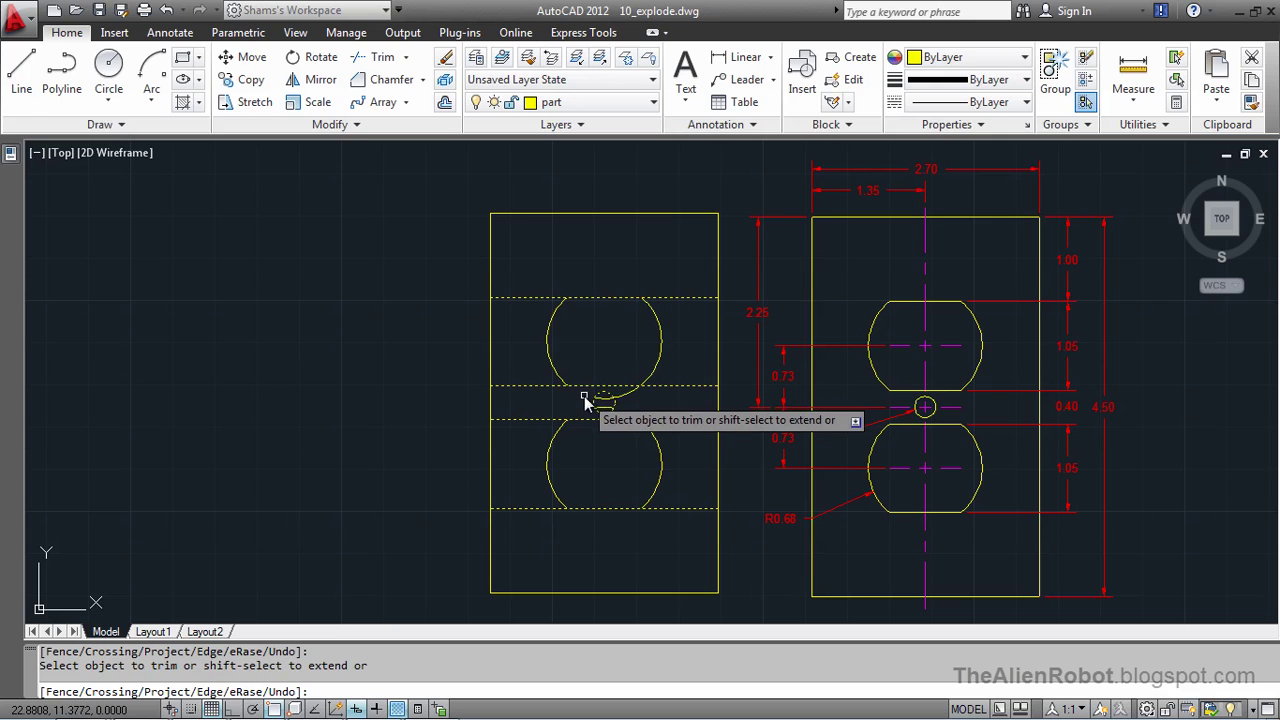
Step: Trim the four inner horizontal lines back to the large circles' arcs, removing the portions reaching the plate's left and right edges
left_click(521, 298)
left_click(520, 386)
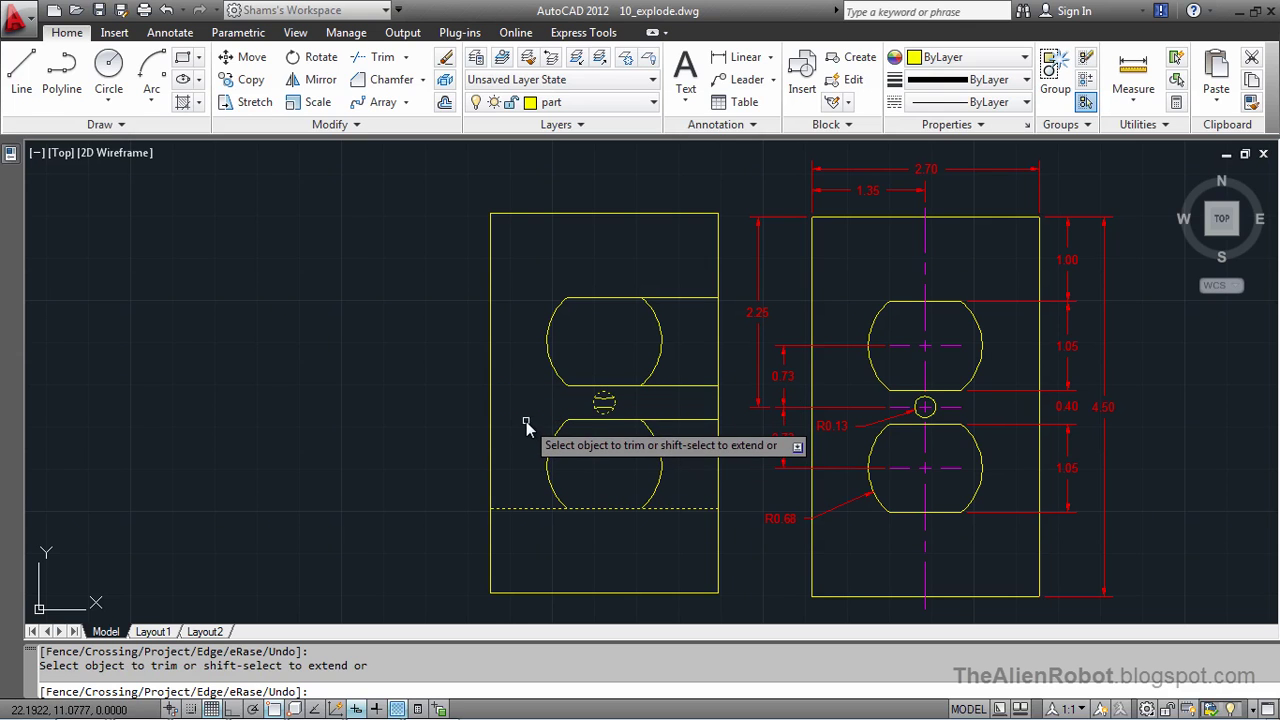
left_click(525, 421)
left_click(522, 508)
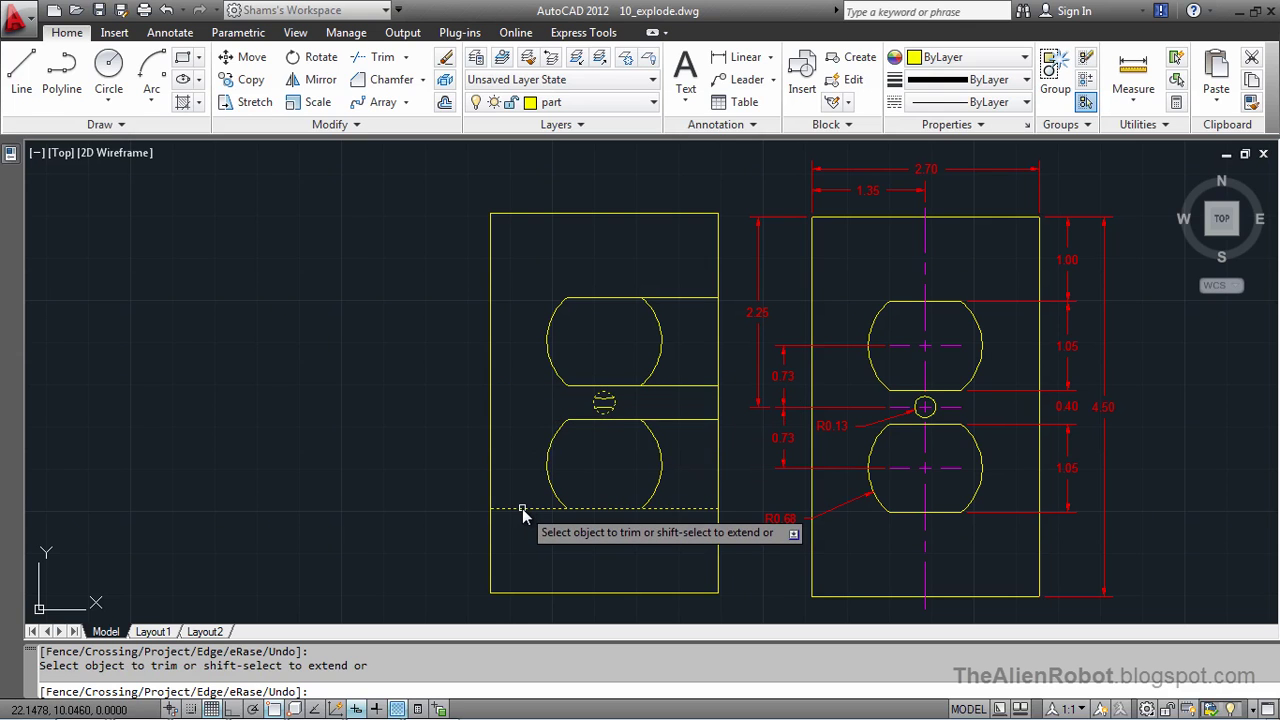
left_click(693, 509)
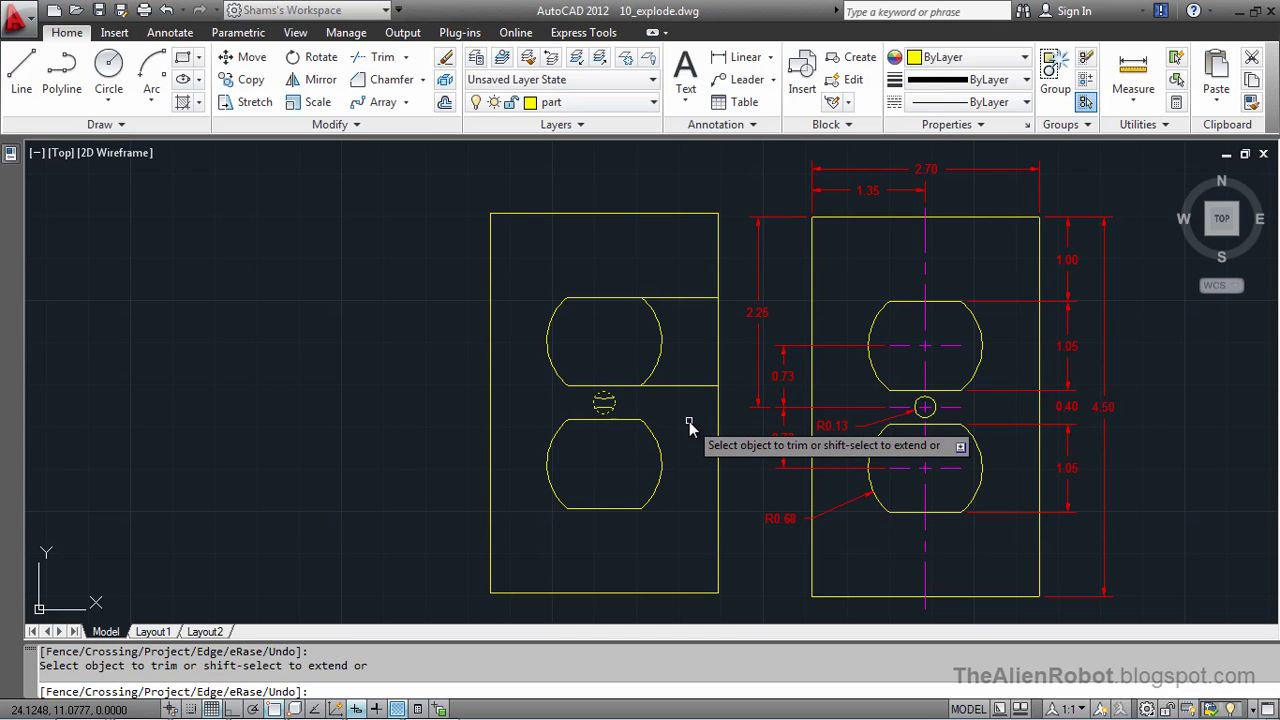
left_click(689, 421)
left_click(690, 386)
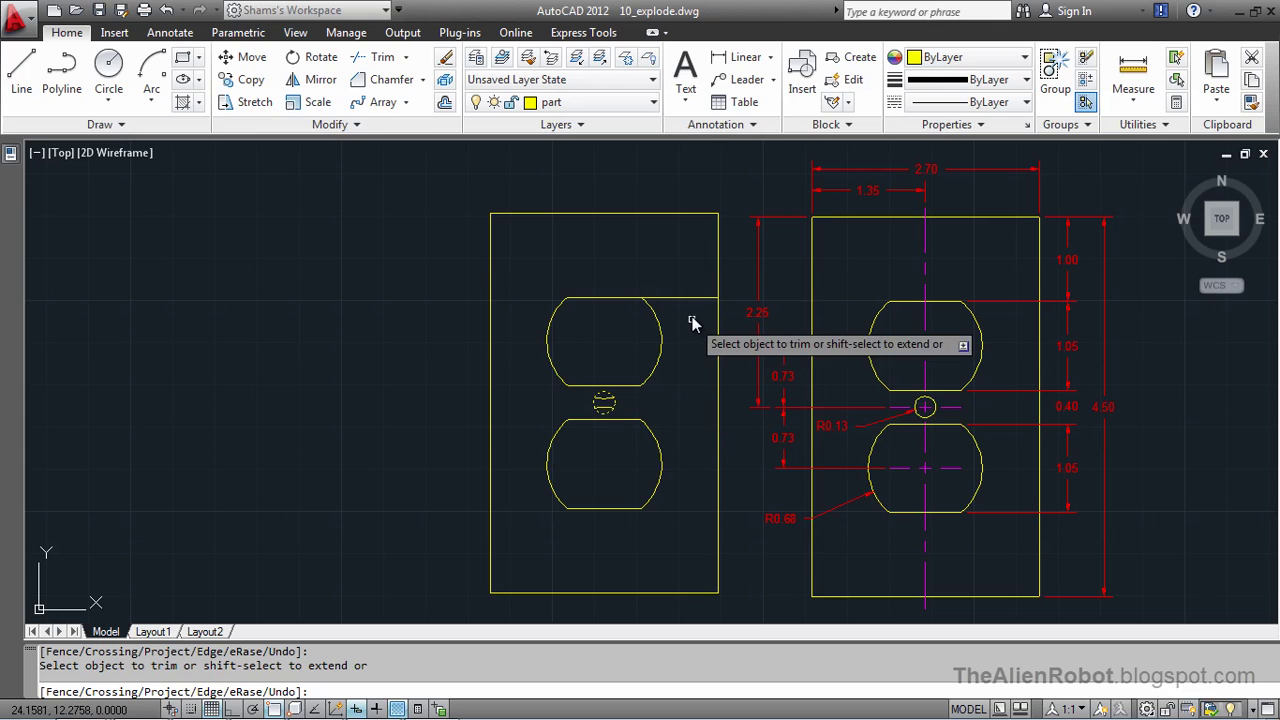
left_click(691, 300)
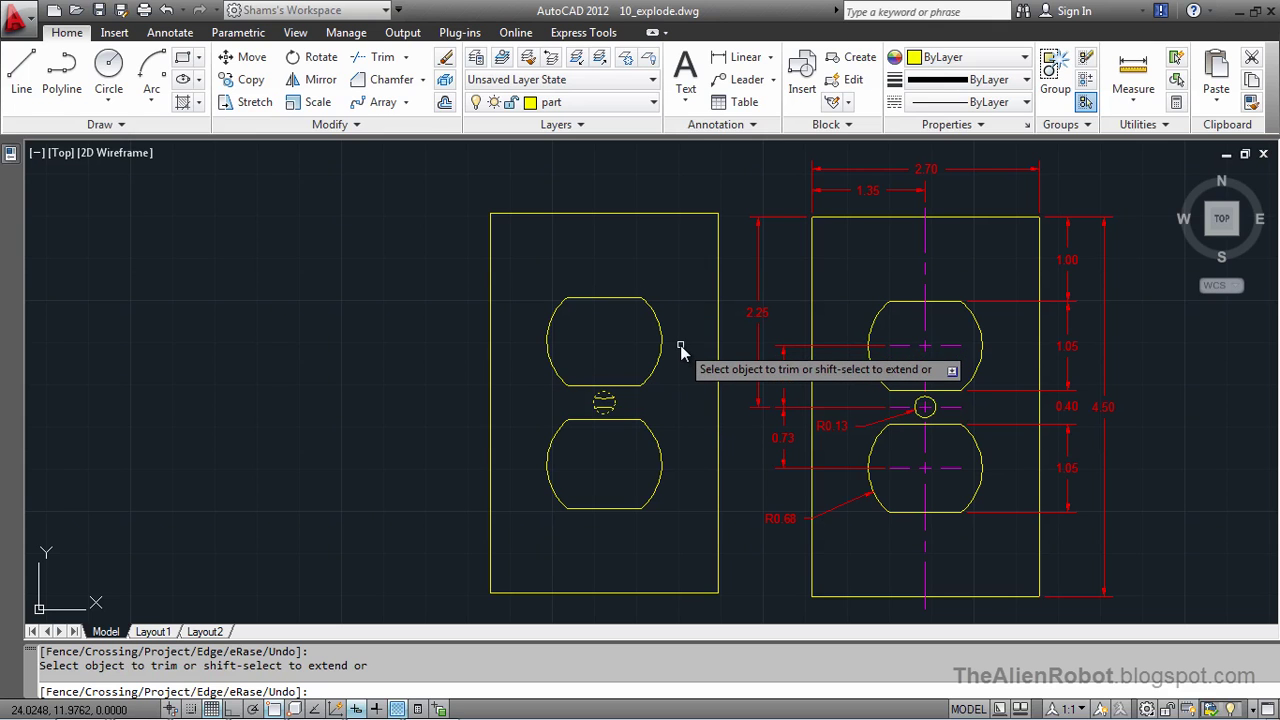
Step: Erase the two leftover arc pieces inside the small centre circle using Trim's eRase option, and end the trimming
scroll(682, 408, "up", 3)
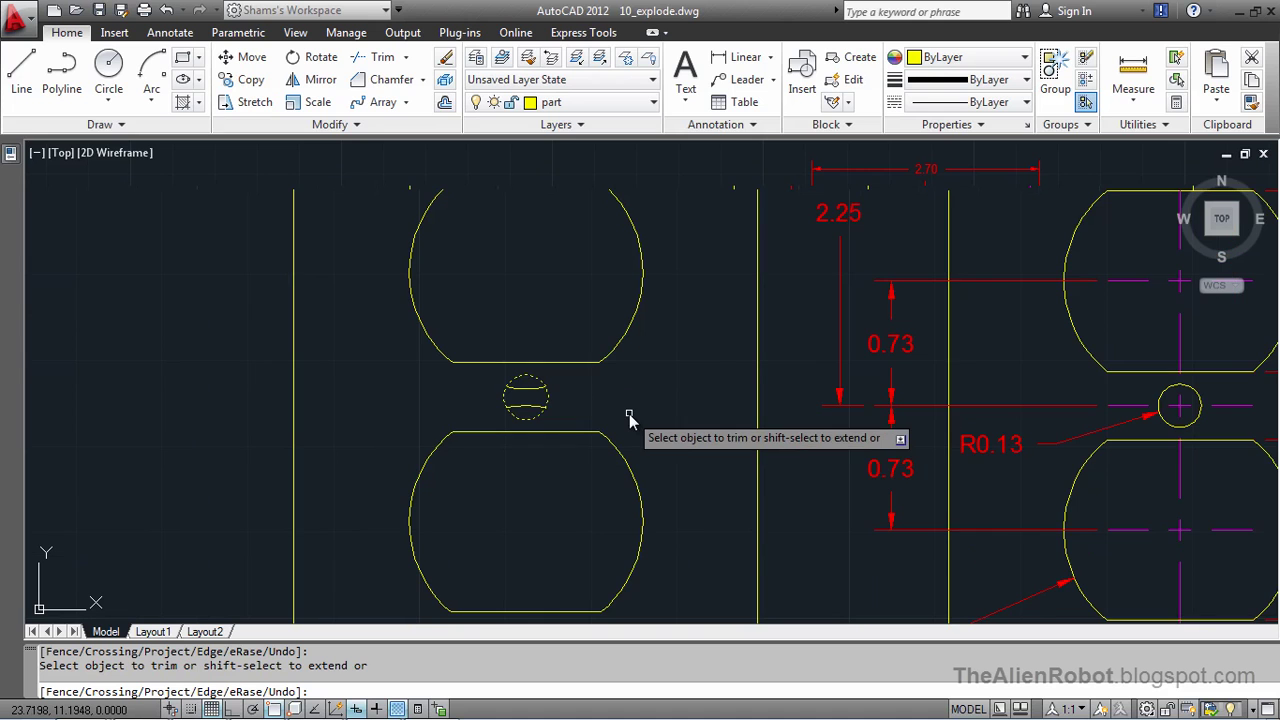
right_click(598, 414)
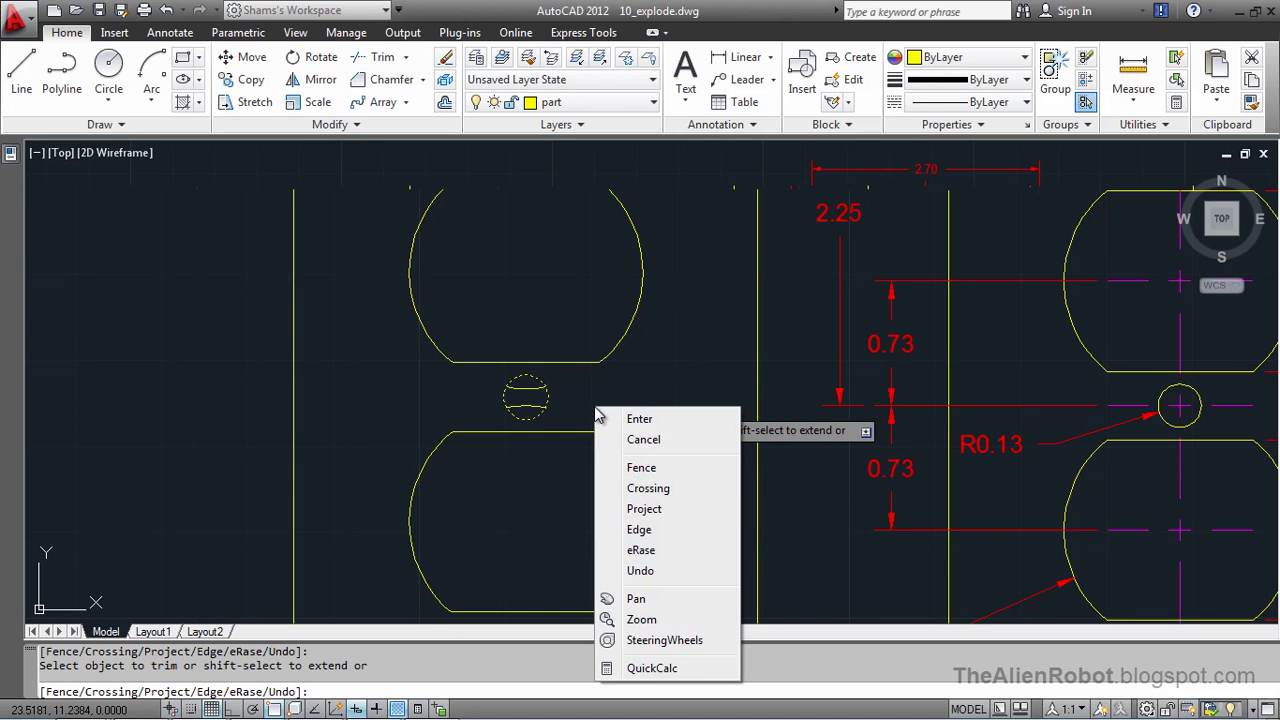
left_click(641, 550)
left_click(528, 395)
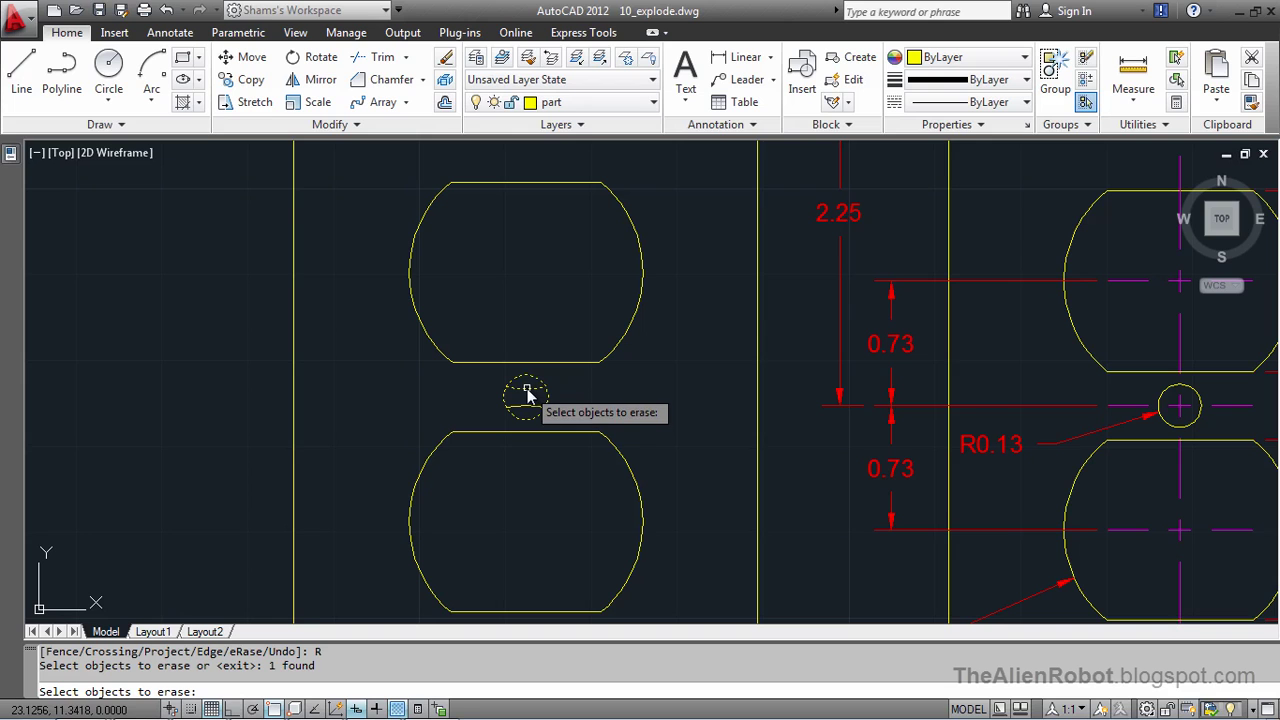
left_click(528, 409)
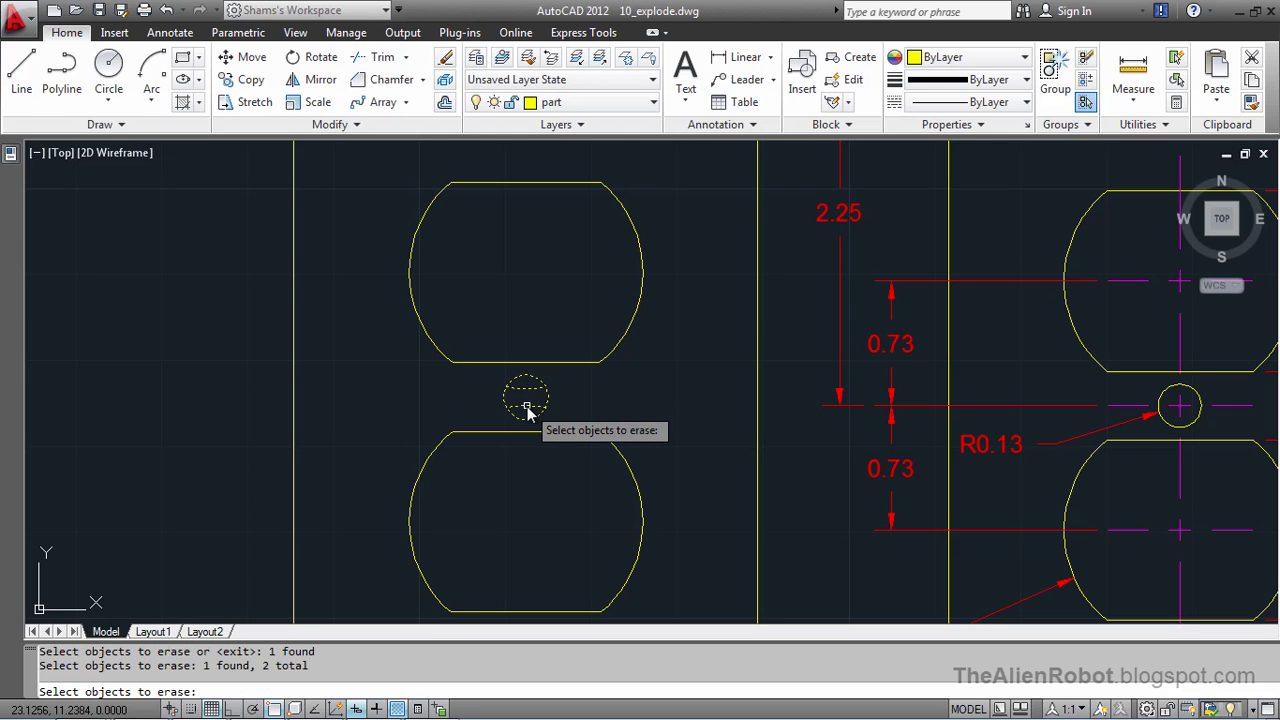
key("Return")
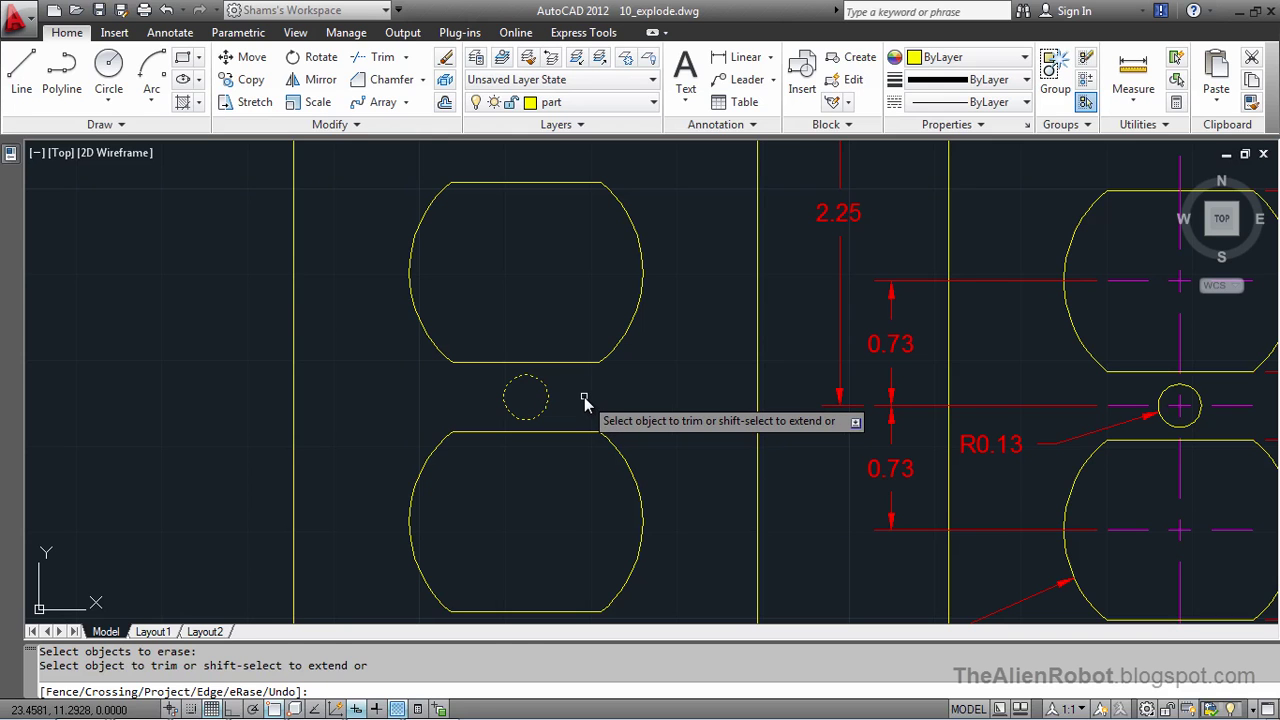
key("Escape")
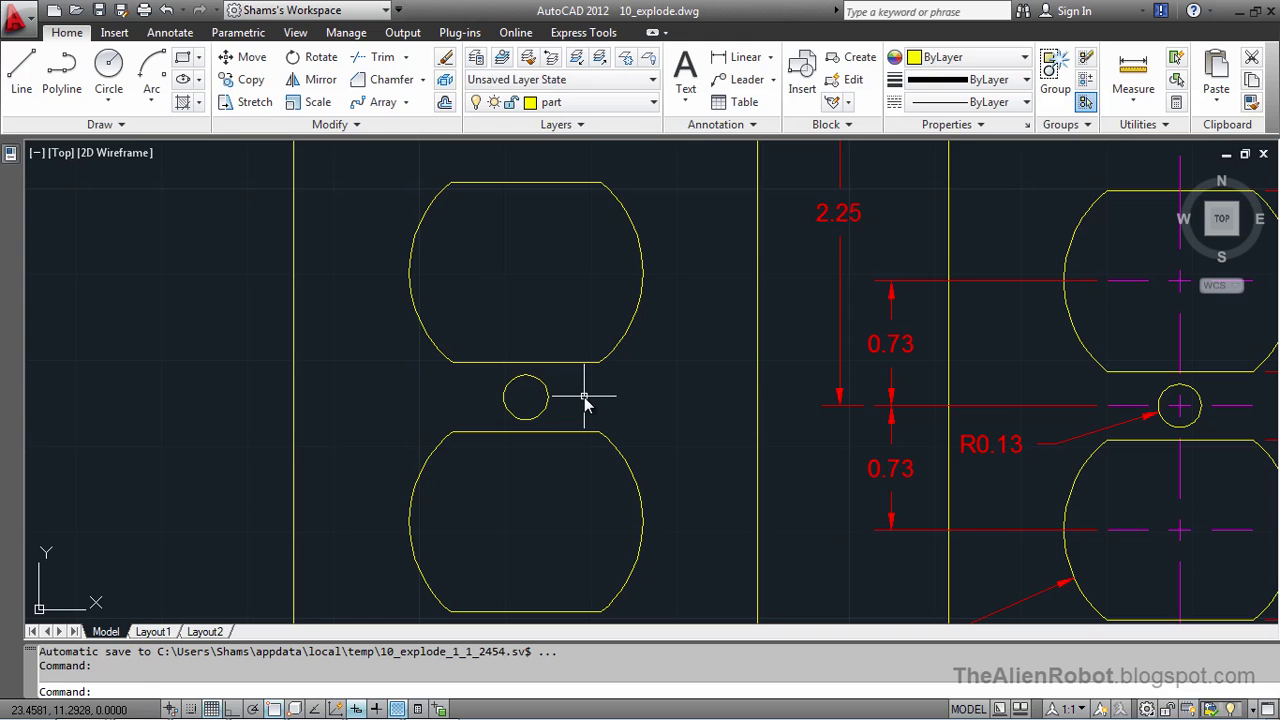
scroll(585, 400, "down", 3)
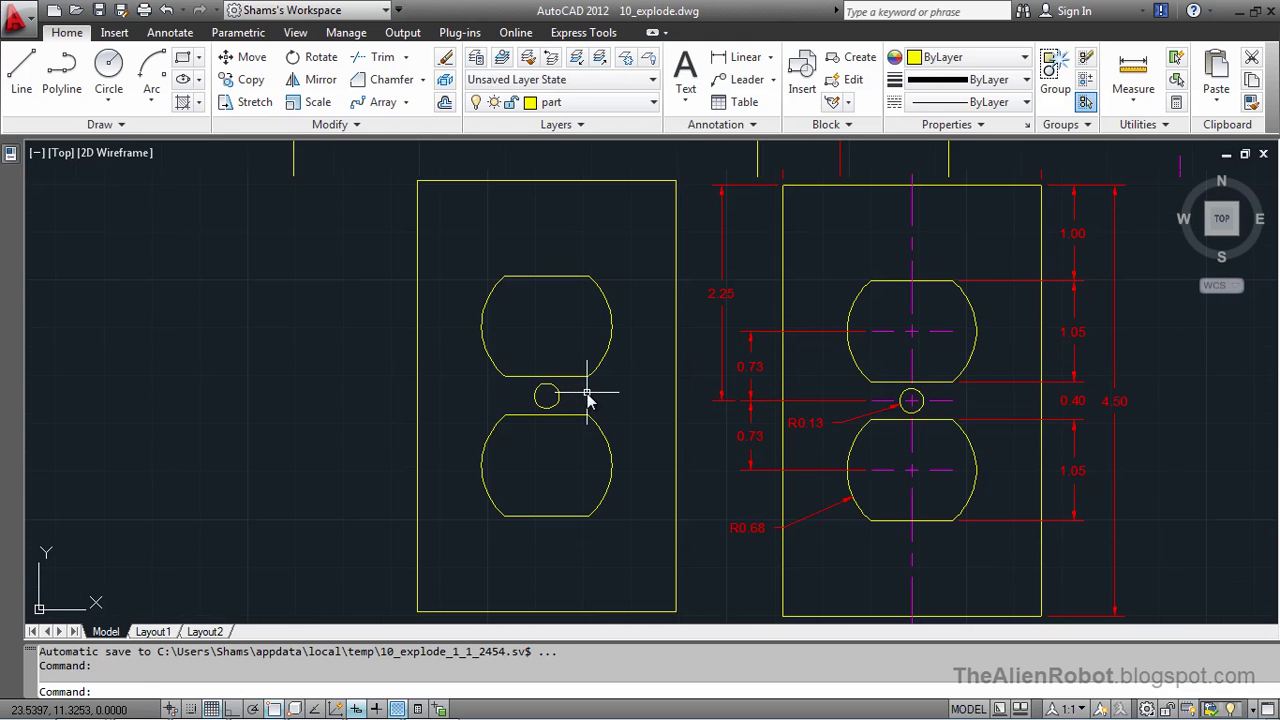
middle_click_drag(587, 395, 560, 380)
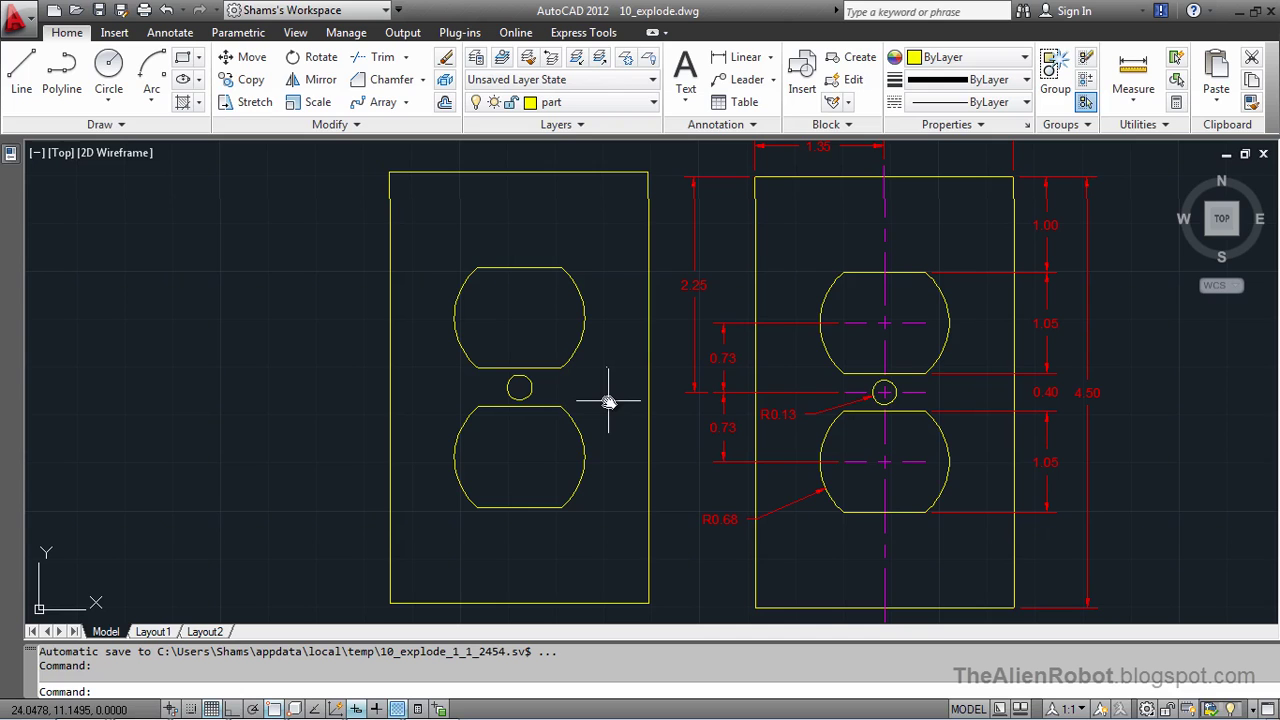